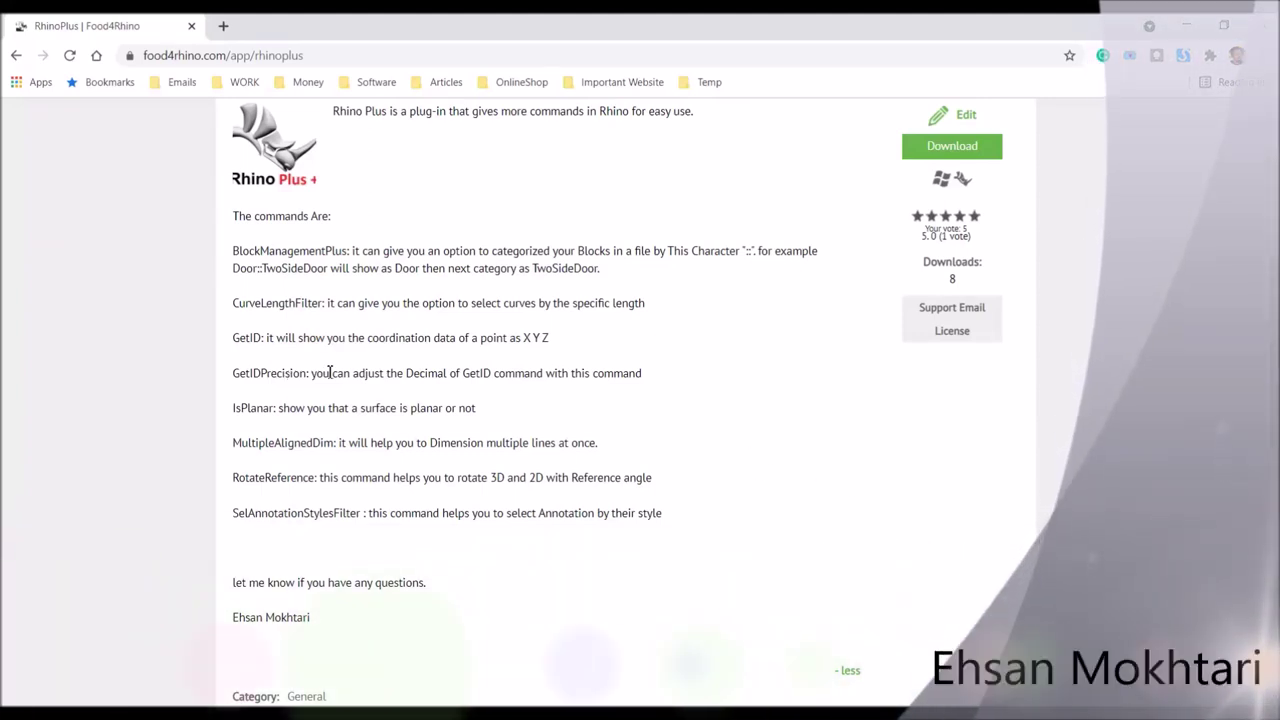
Review the RhinoPlus command descriptions on its Food4Rhino page, highlighting the BlockManagementPlus name.
left_click_drag(238, 251, 345, 254)
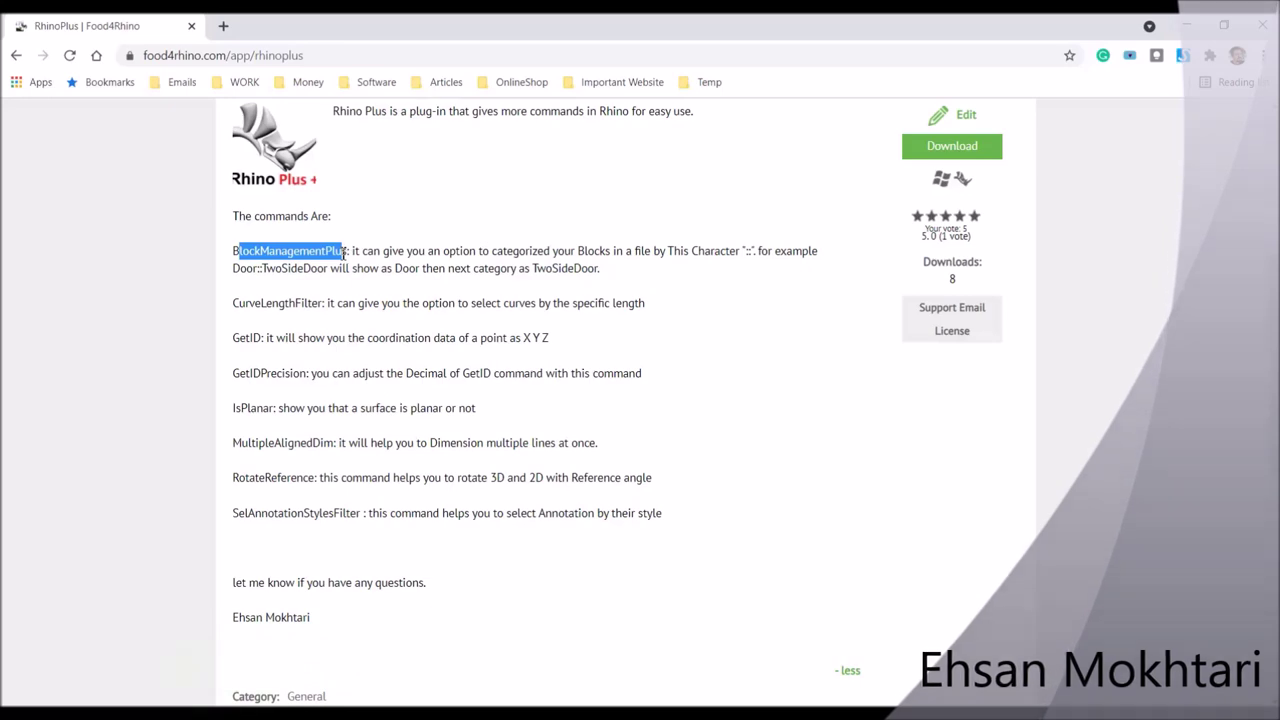
triple_click(337, 251)
left_click(325, 252)
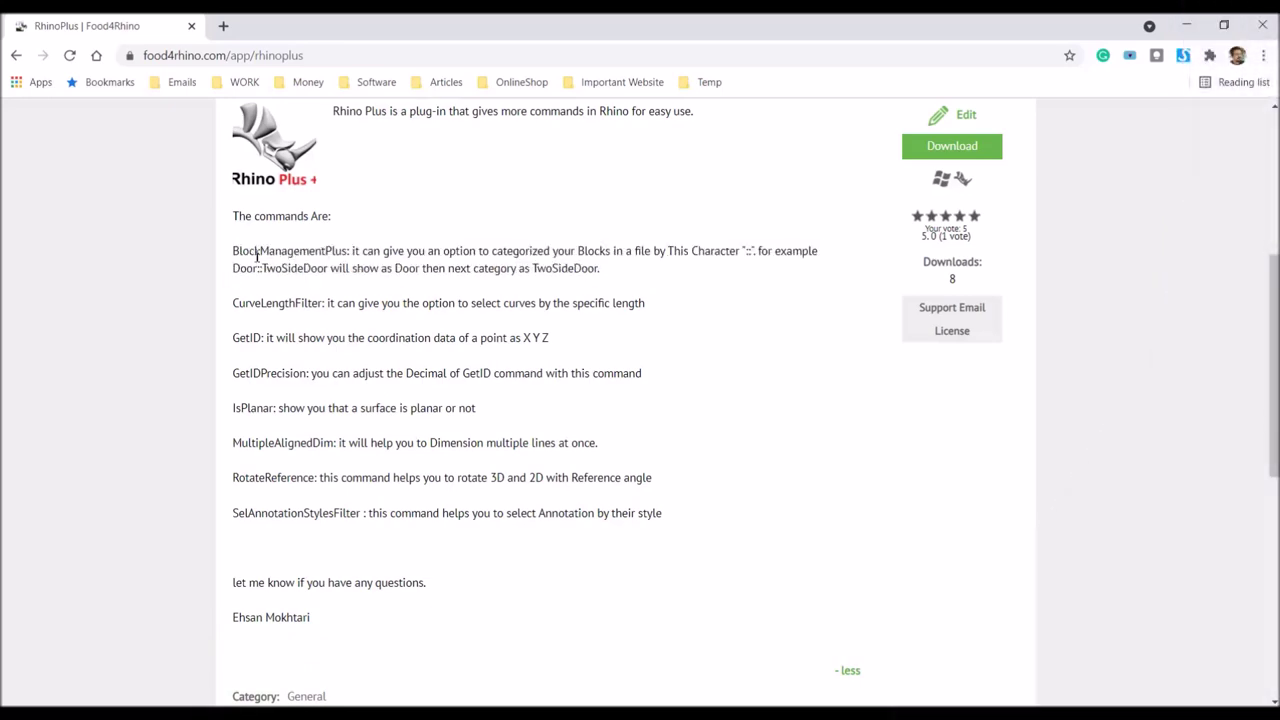
scroll(280, 295, "up", 2)
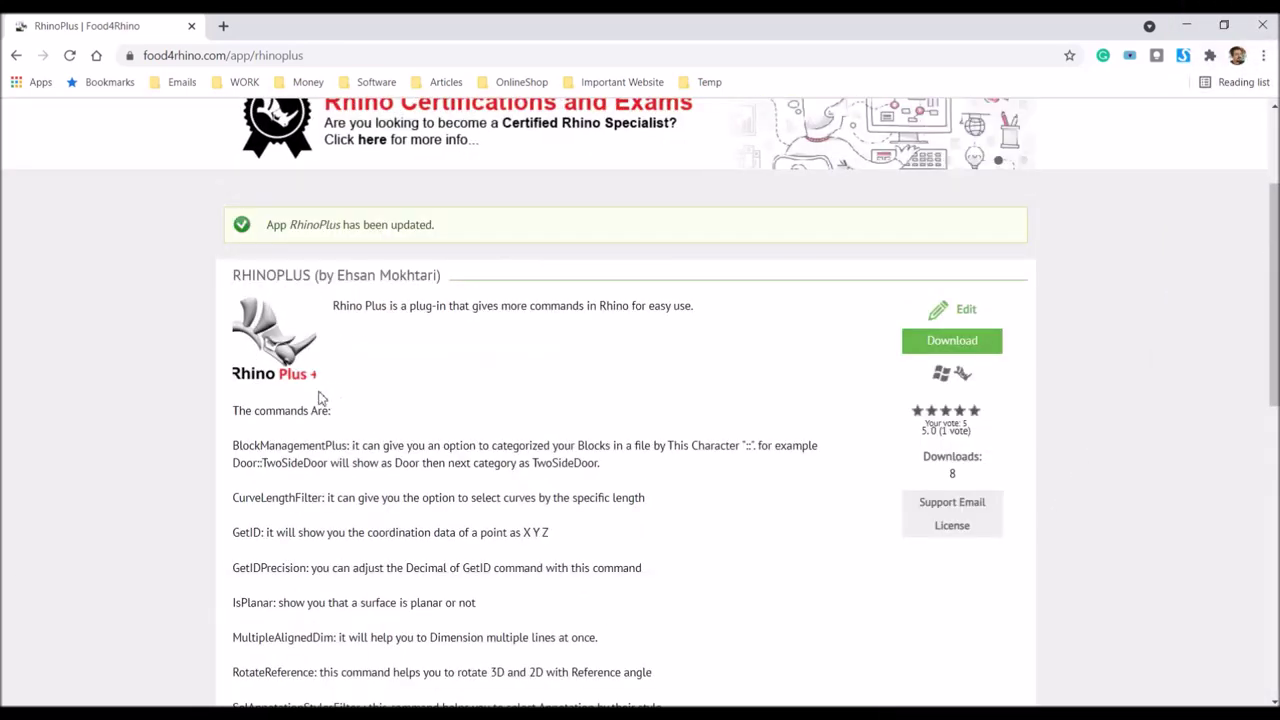
scroll(320, 398, "down", 2)
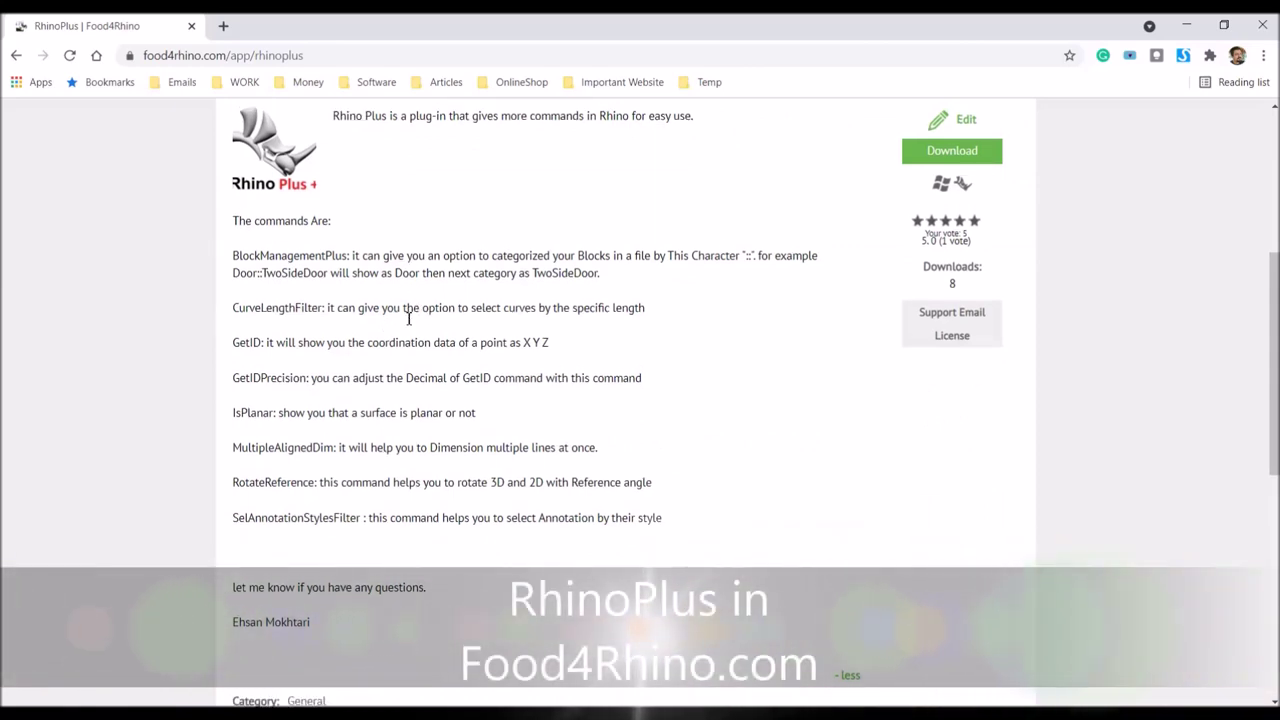
scroll(408, 318, "up", 2)
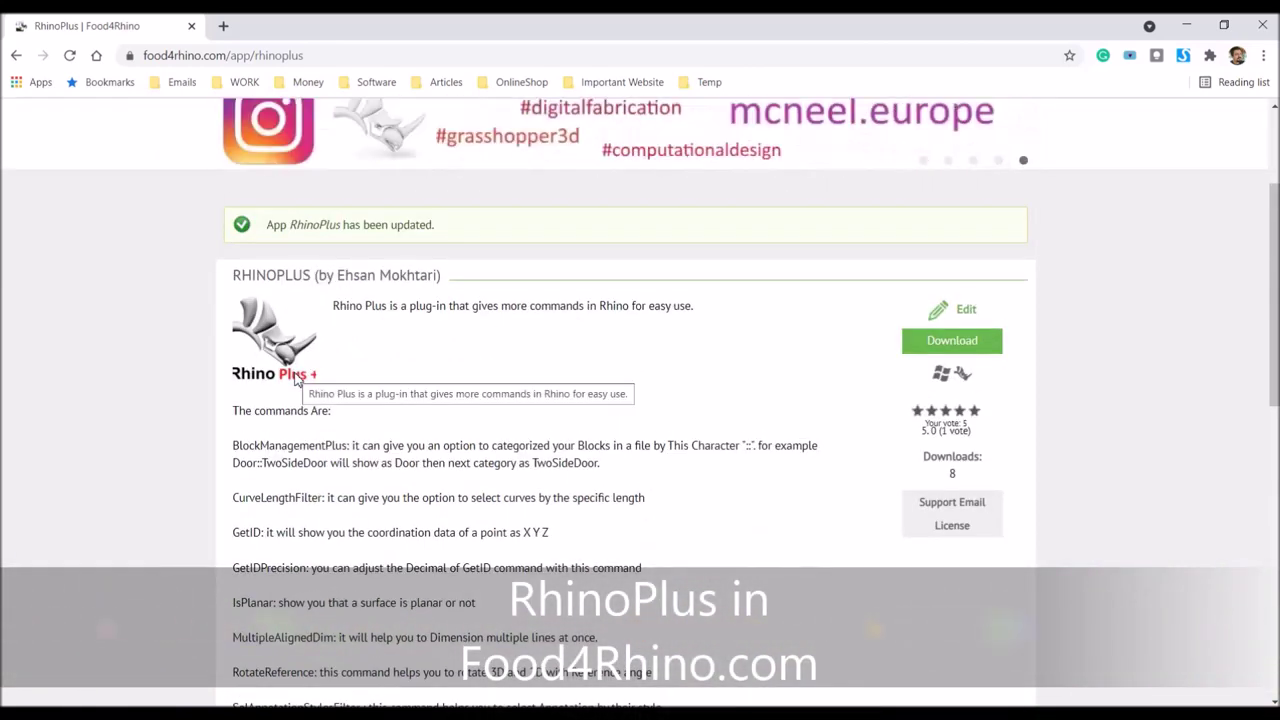
scroll(300, 372, "up", 2)
scroll(361, 346, "down", 2)
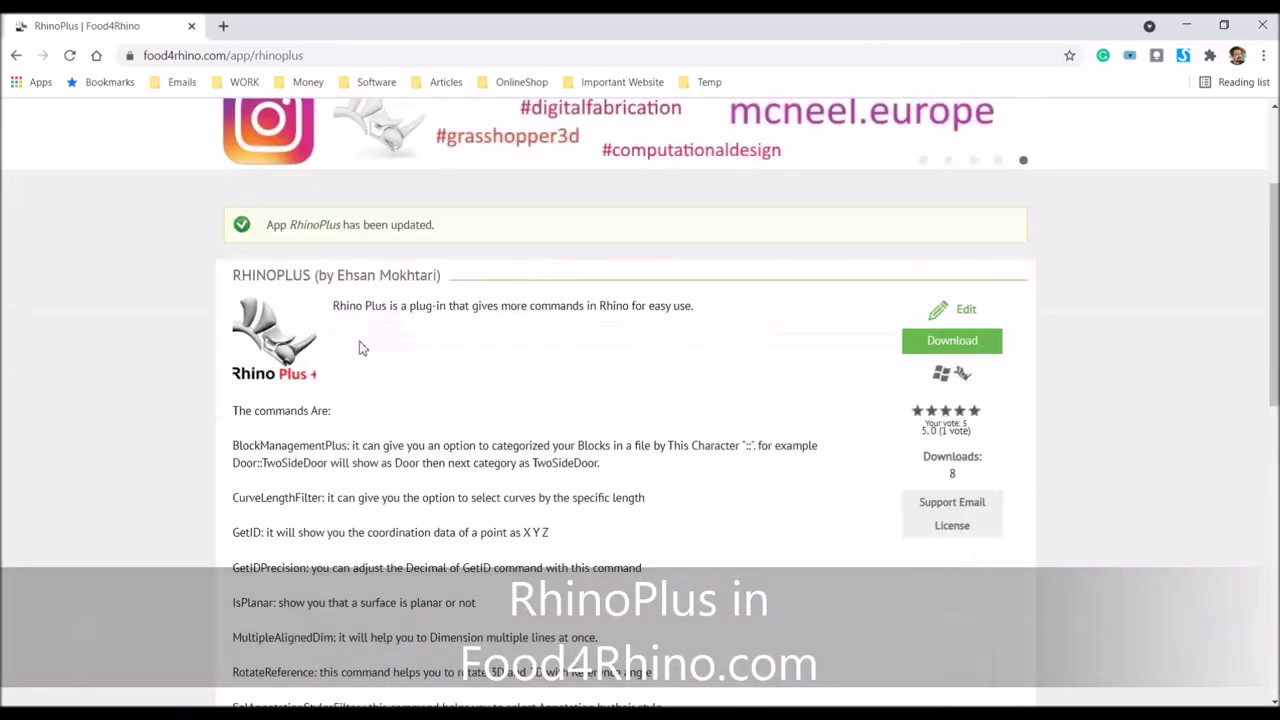
scroll(361, 346, "down", 2)
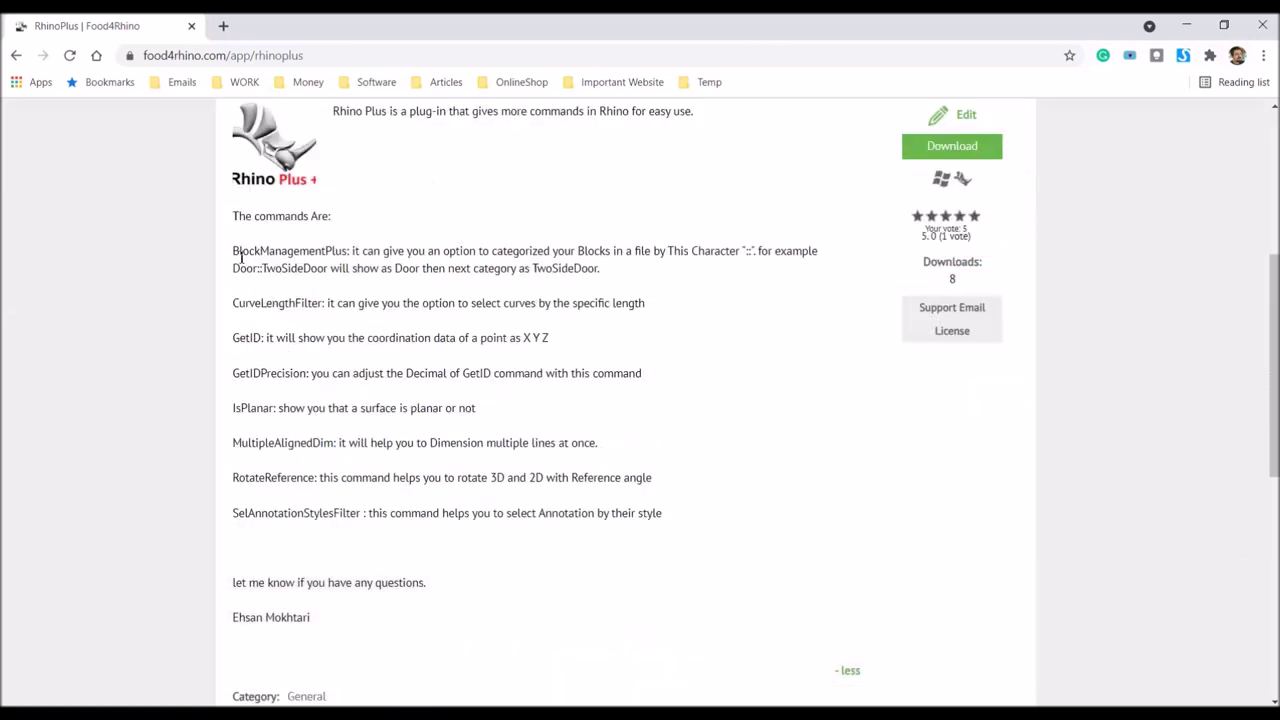
double_click(242, 256)
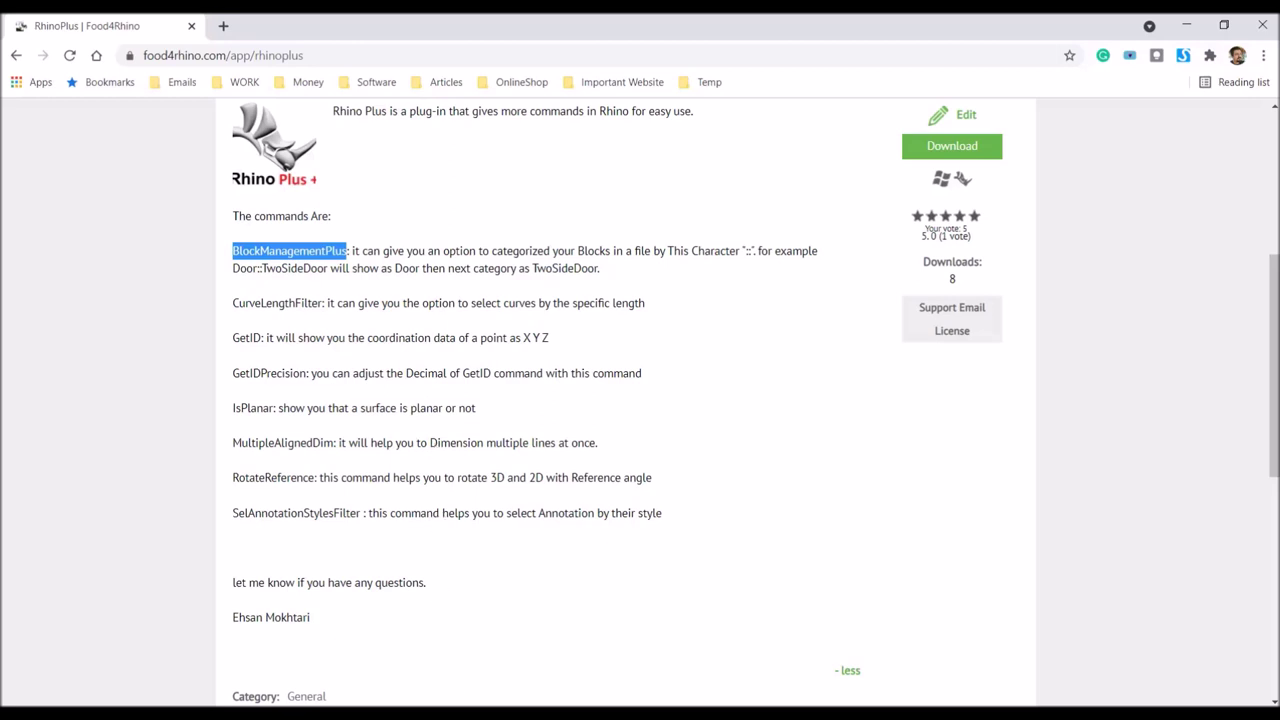
Switch to Rhino and examine the door and window models in the perspective view.
left_click(457, 652)
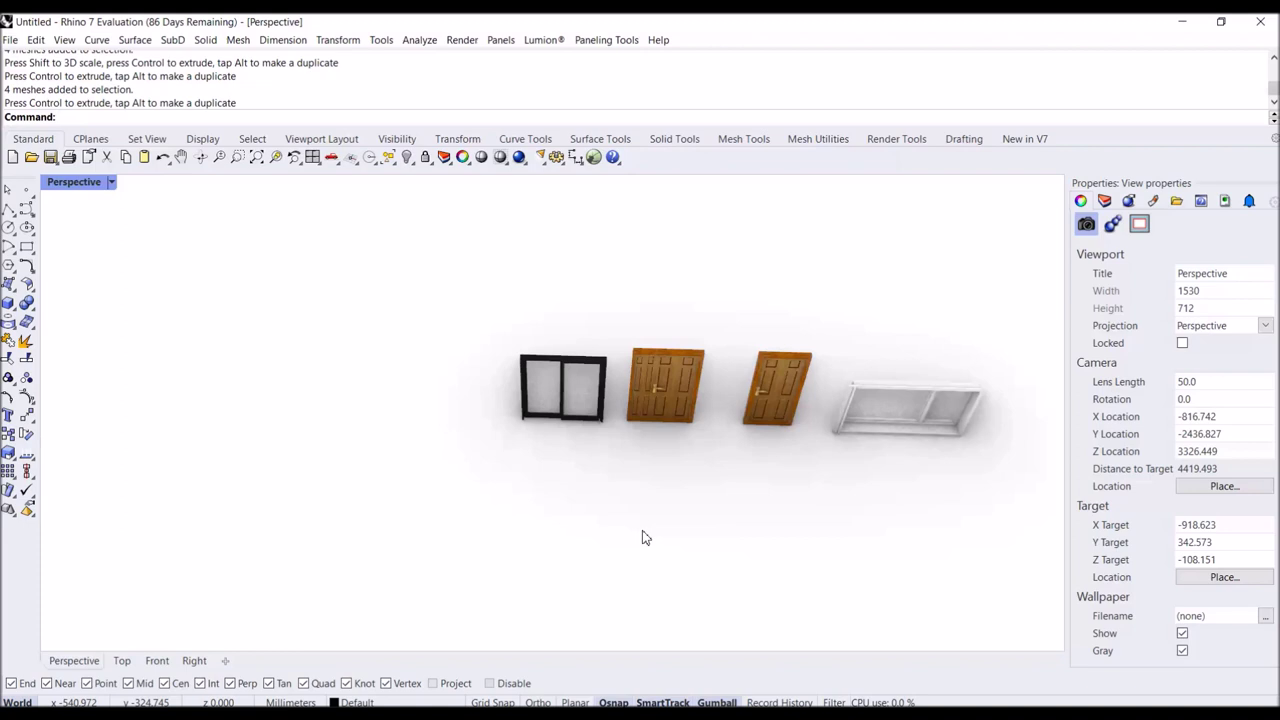
right_click_drag(663, 514, 600, 574)
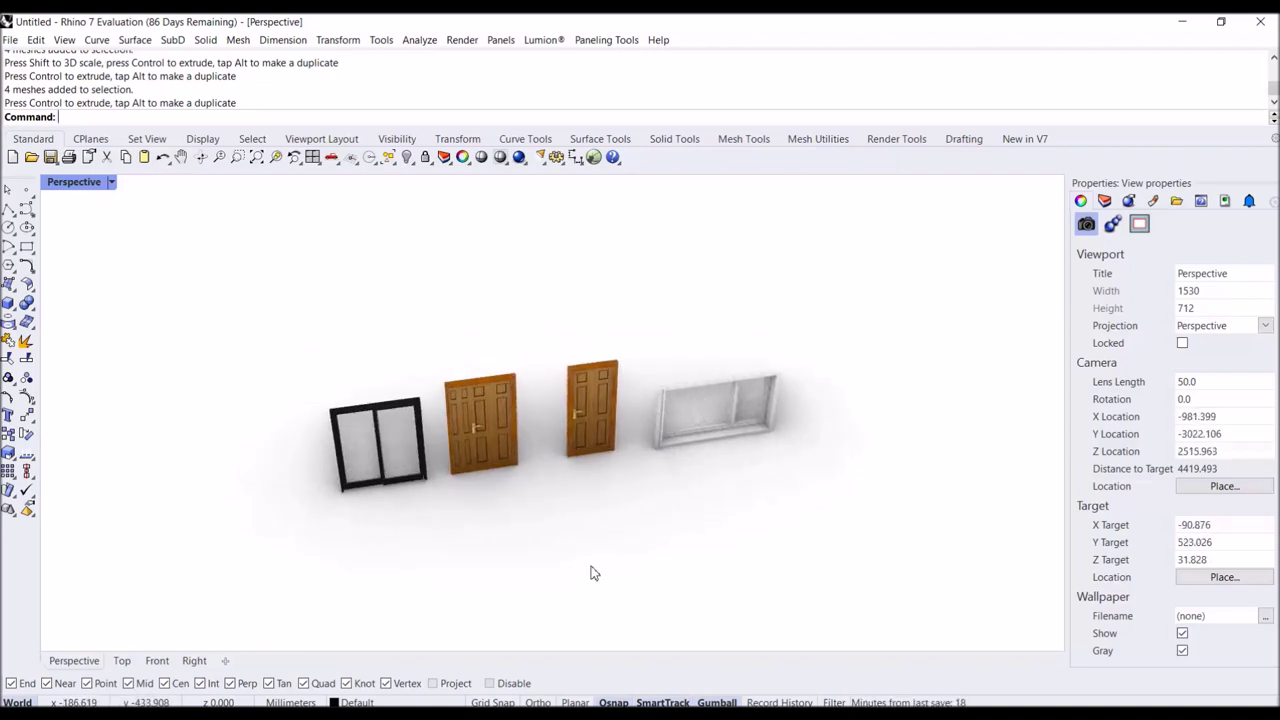
right_click_drag(607, 538, 471, 514)
left_click_drag(607, 327, 317, 516)
left_click(623, 509)
left_click_drag(623, 514, 826, 340)
left_click(627, 628)
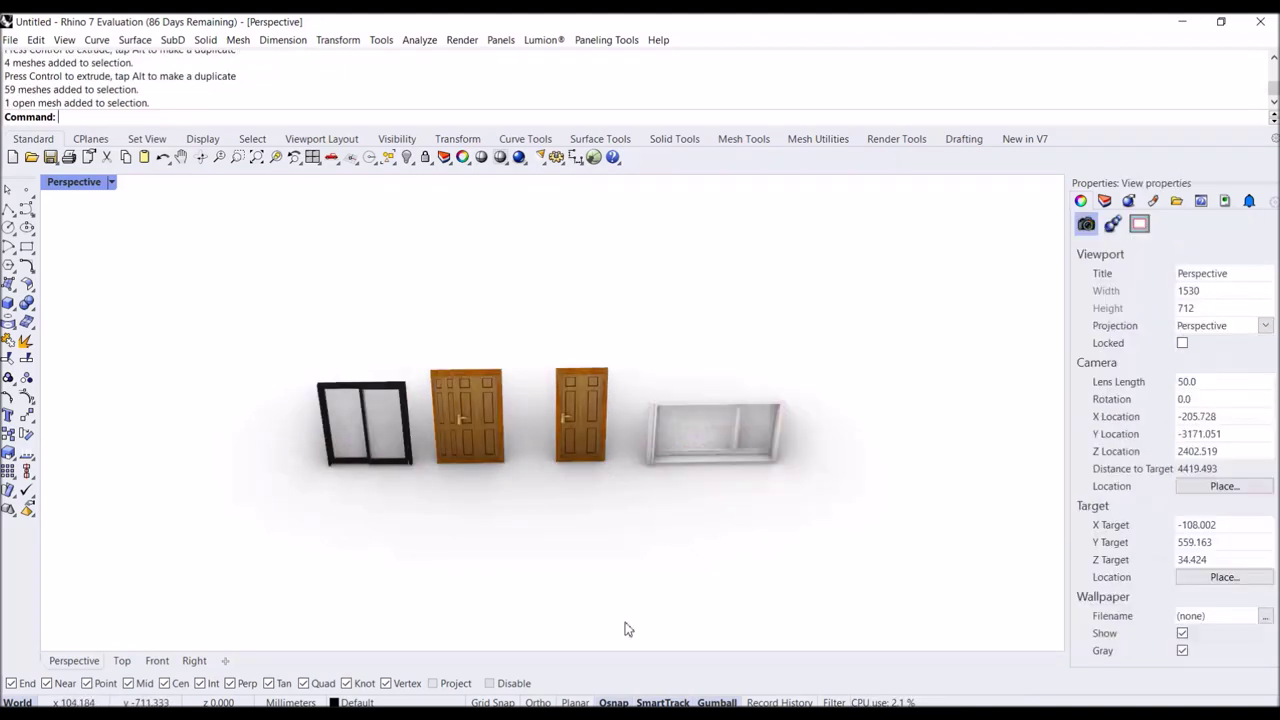
Model a solid box on the ground beside the white window.
left_click(8, 303)
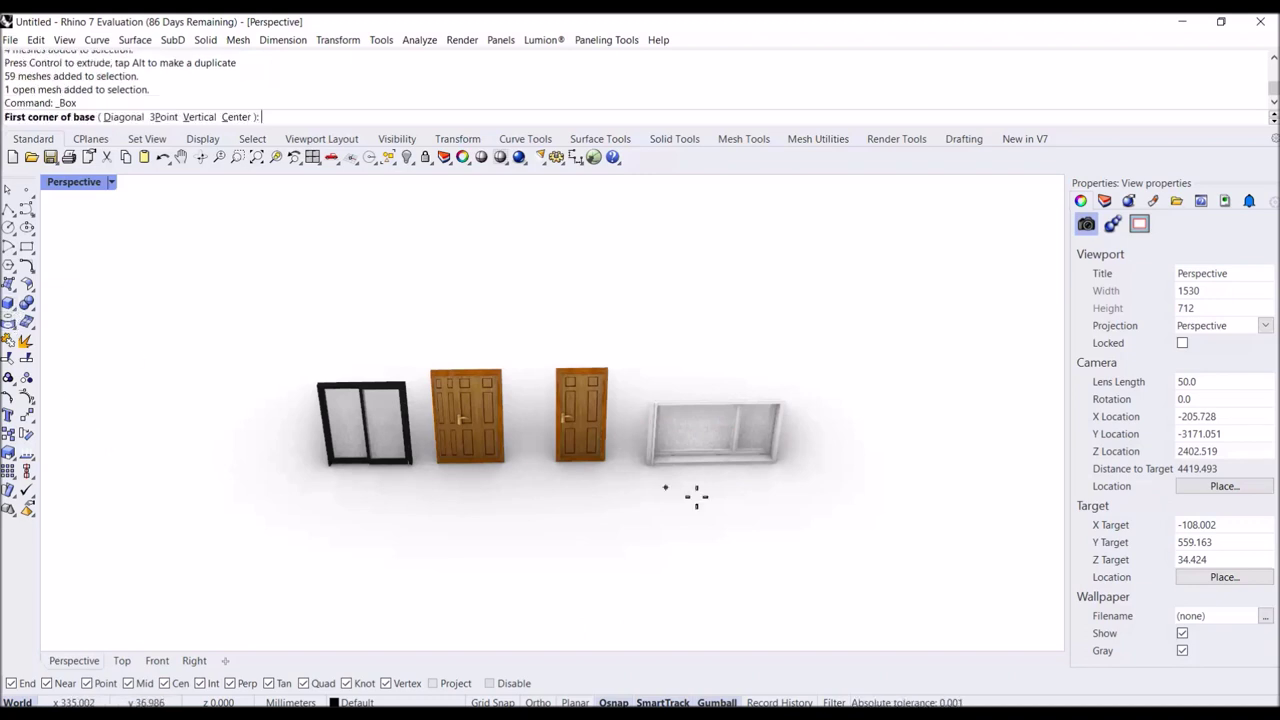
left_click(923, 451)
left_click(877, 502)
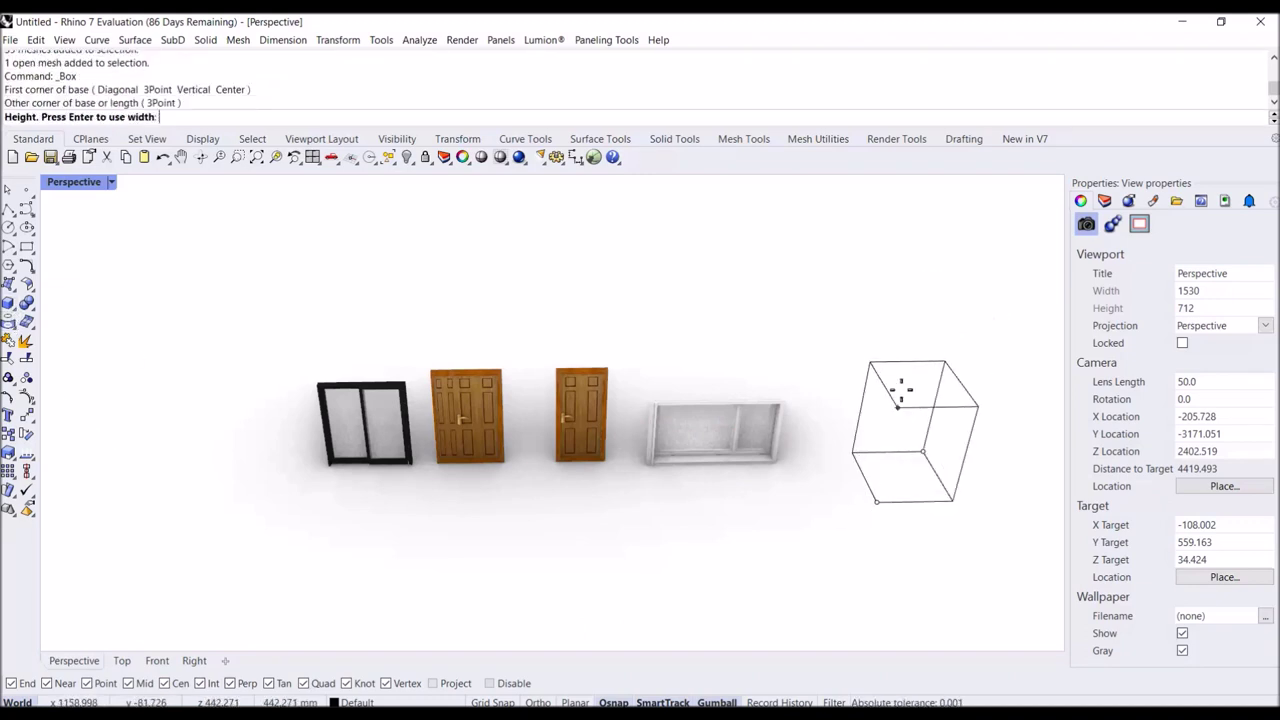
left_click(858, 470)
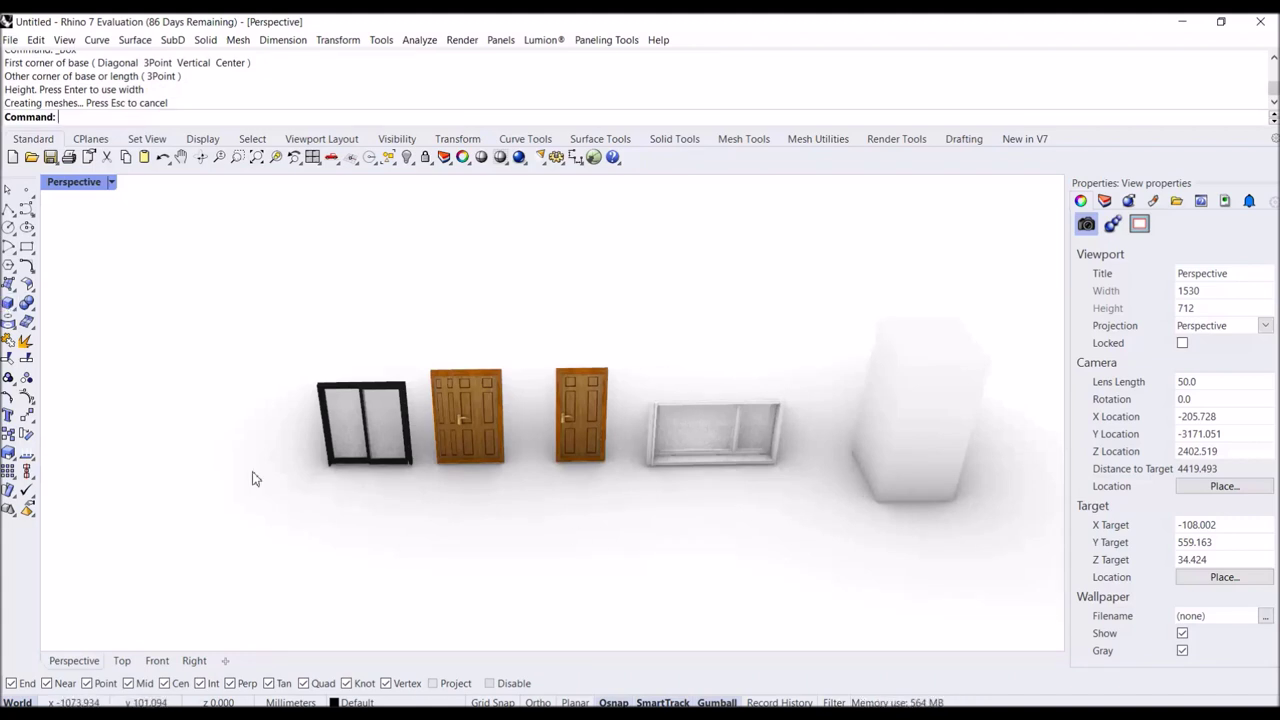
Check the Block Manager for existing block definitions, leaving no objects selected.
right_click_drag(343, 409, 443, 404, "shift")
left_click_drag(512, 344, 435, 457)
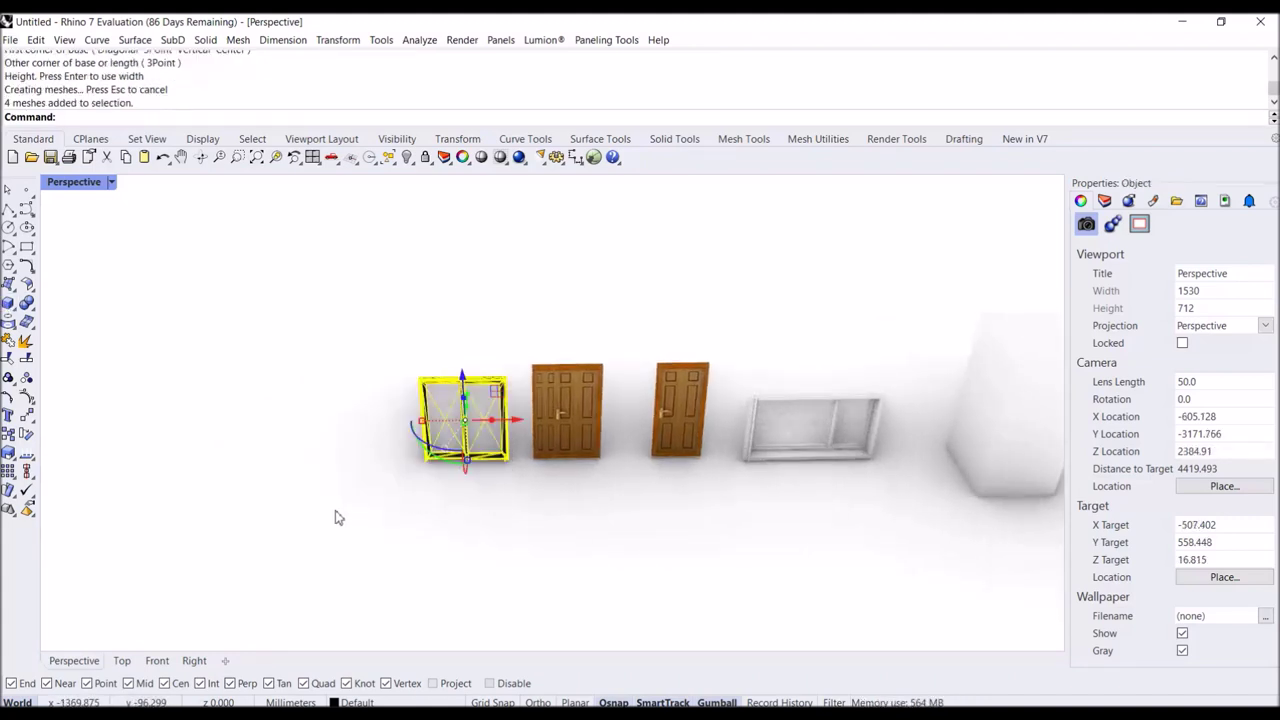
key("Escape")
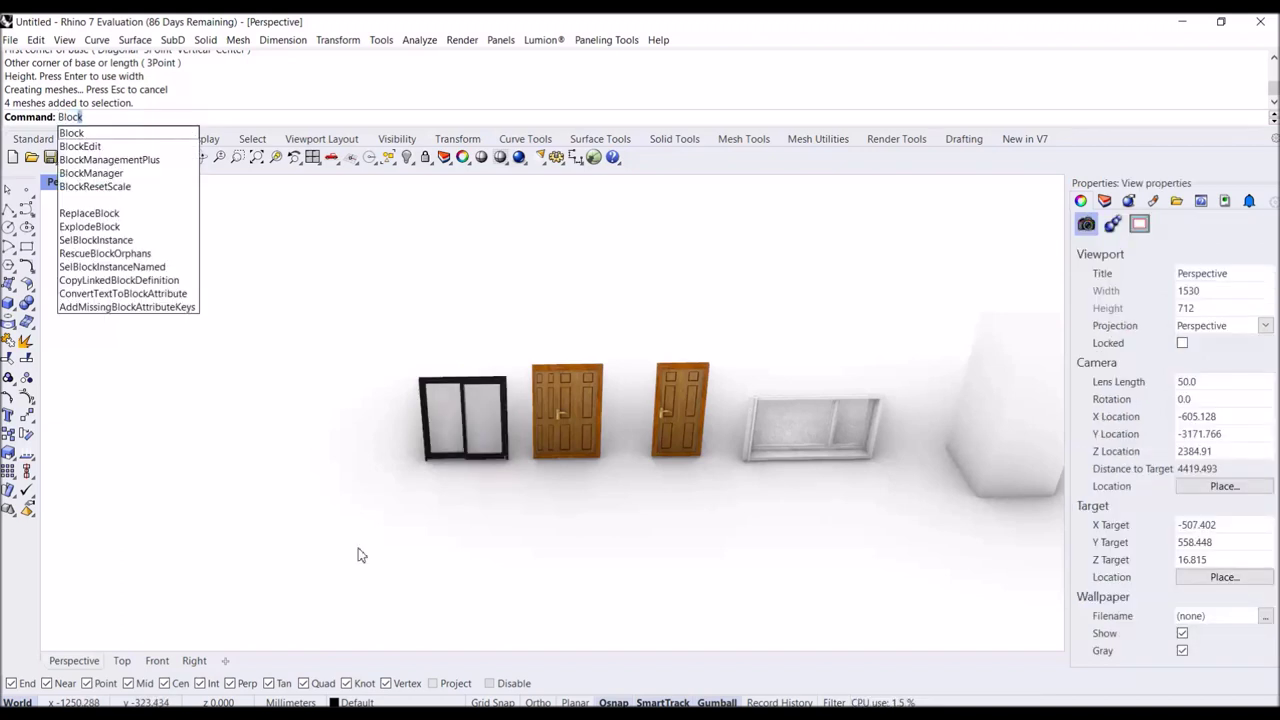
left_click(100, 173)
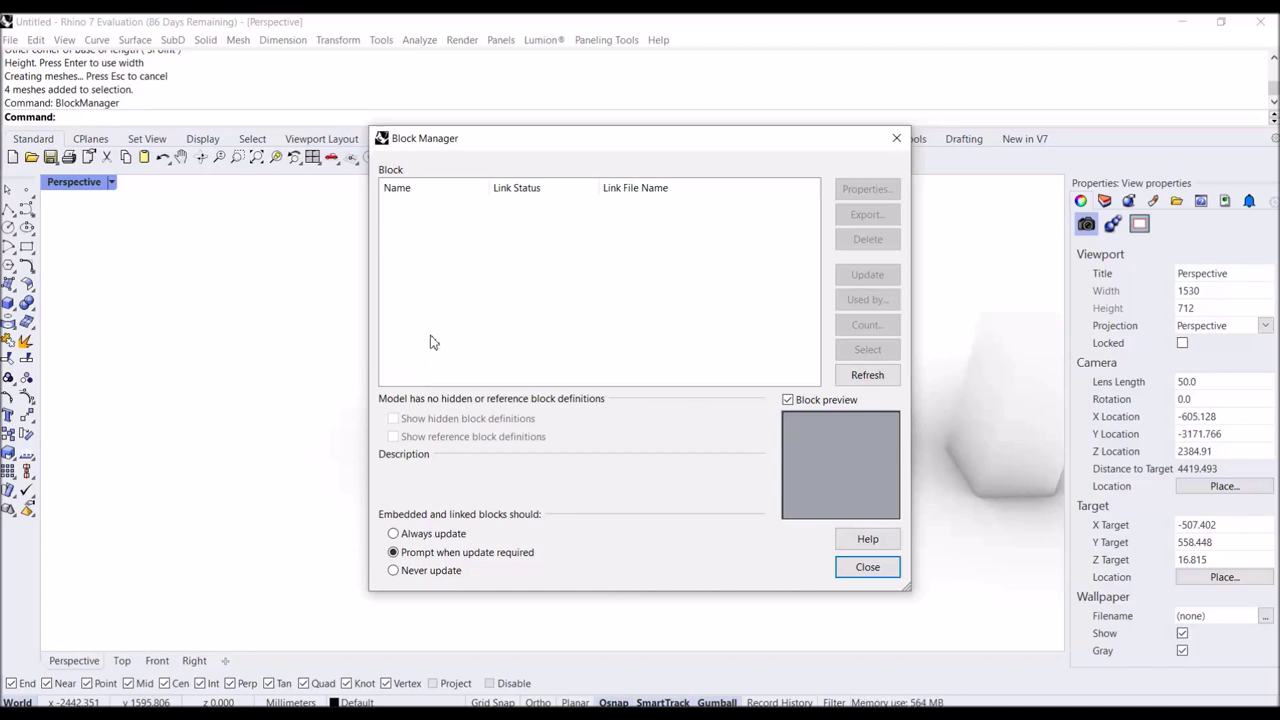
left_click(895, 139)
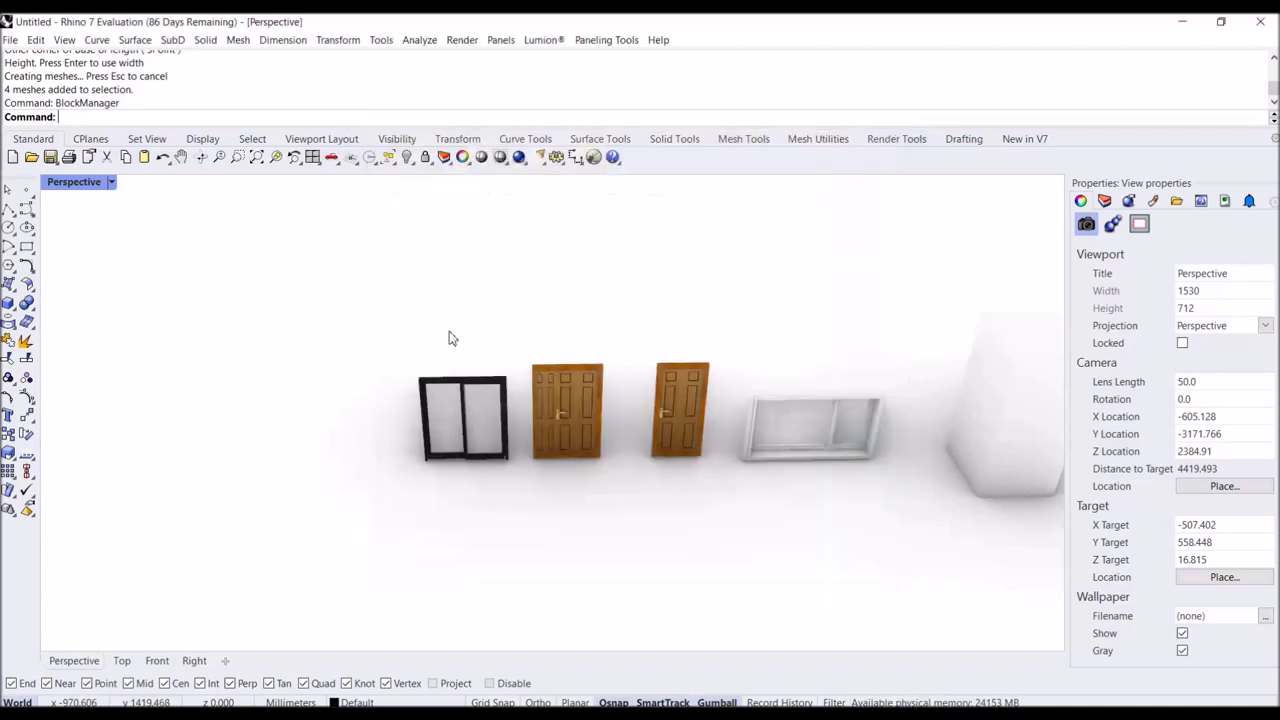
Start a block definition from the black-framed sliding door's meshes, with the base point at its lower-left corner.
left_click_drag(523, 342, 337, 529)
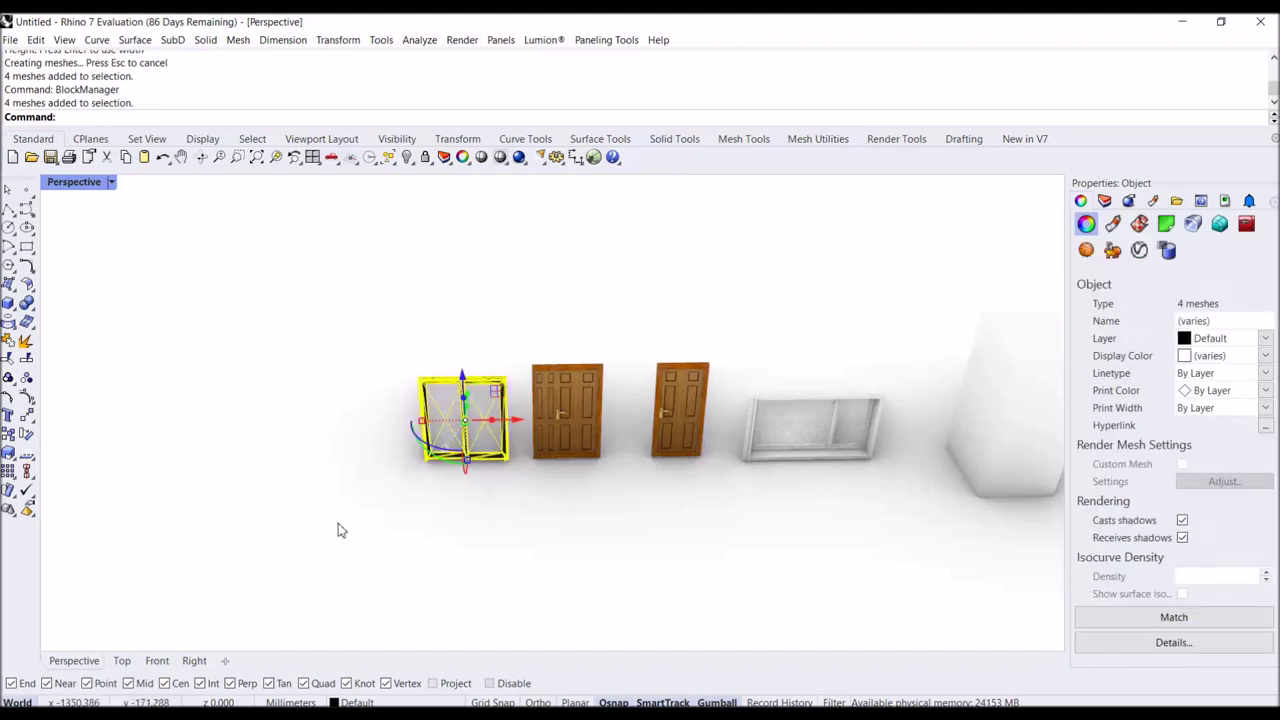
left_click(349, 537)
left_click_drag(510, 345, 356, 508)
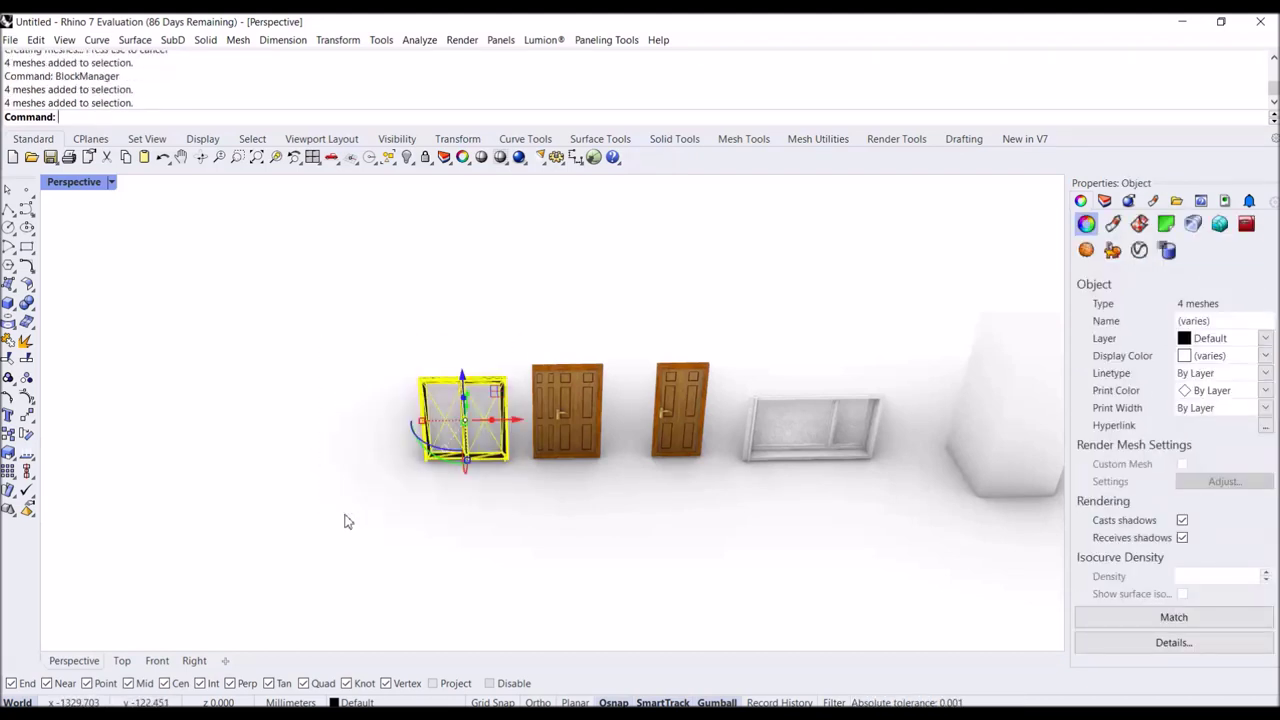
type("Bko")
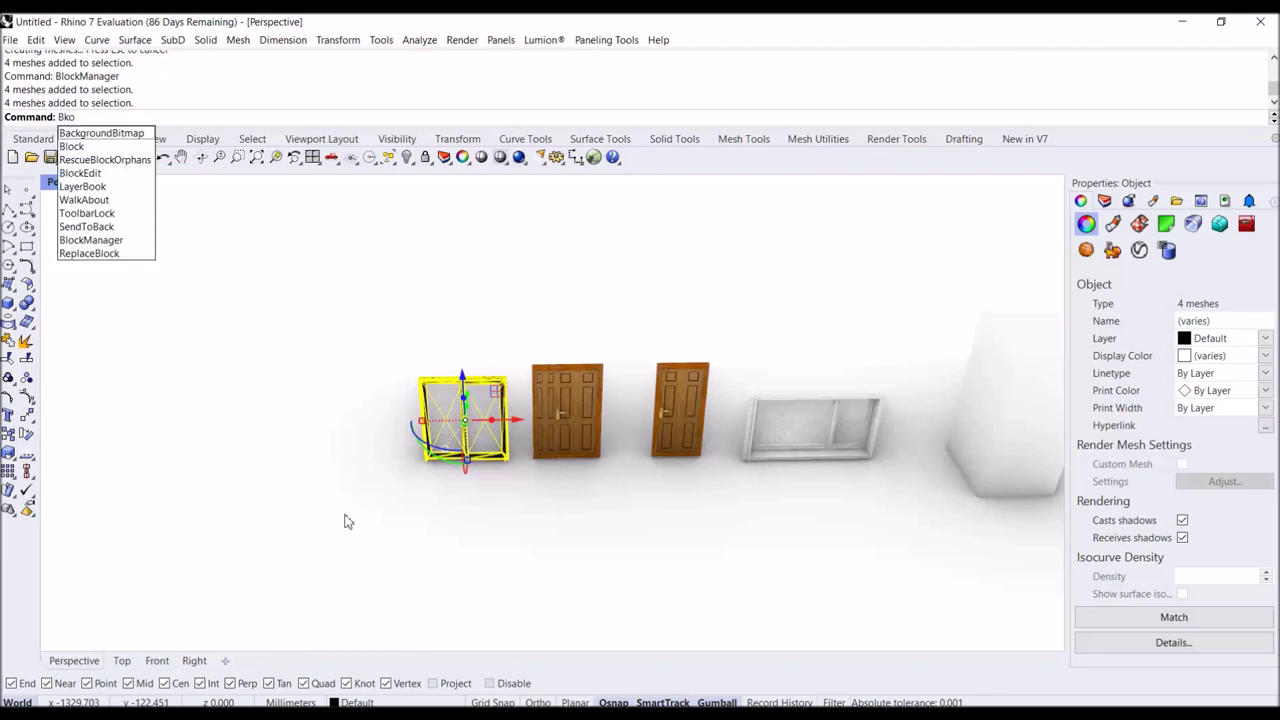
key("BackSpace")
key("BackSpace")
type("lock")
key("Return")
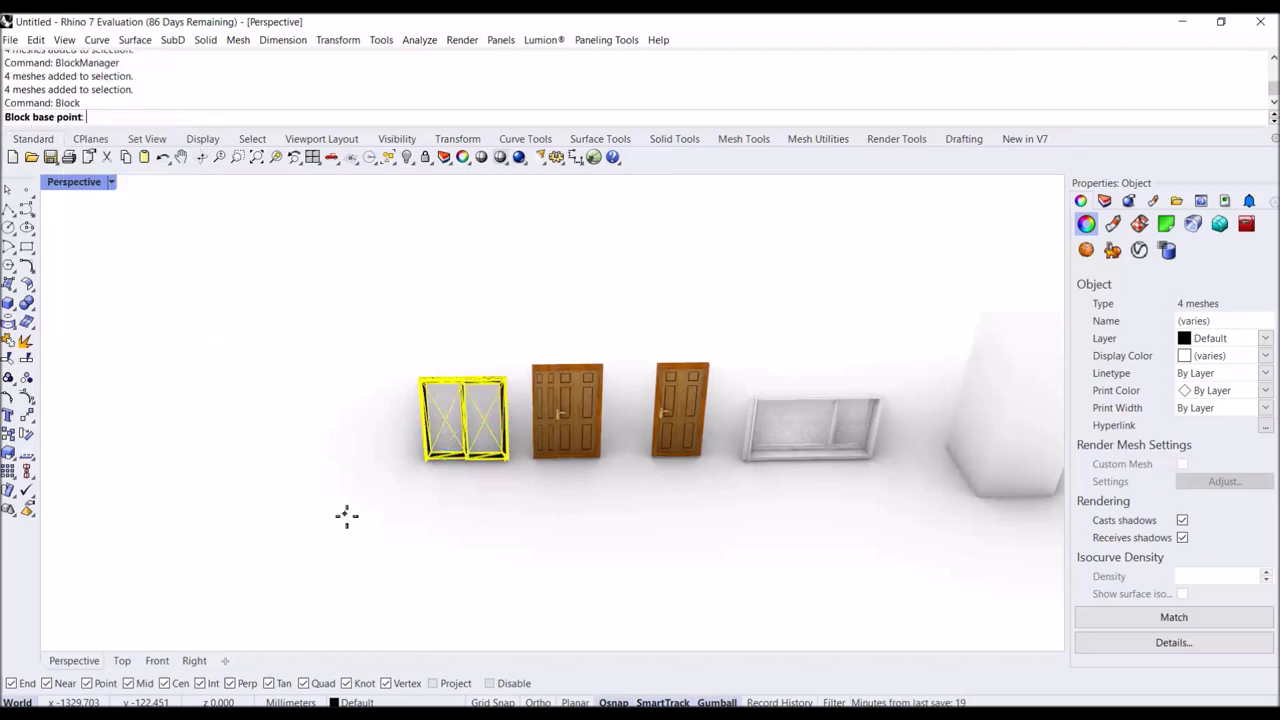
left_click(422, 469)
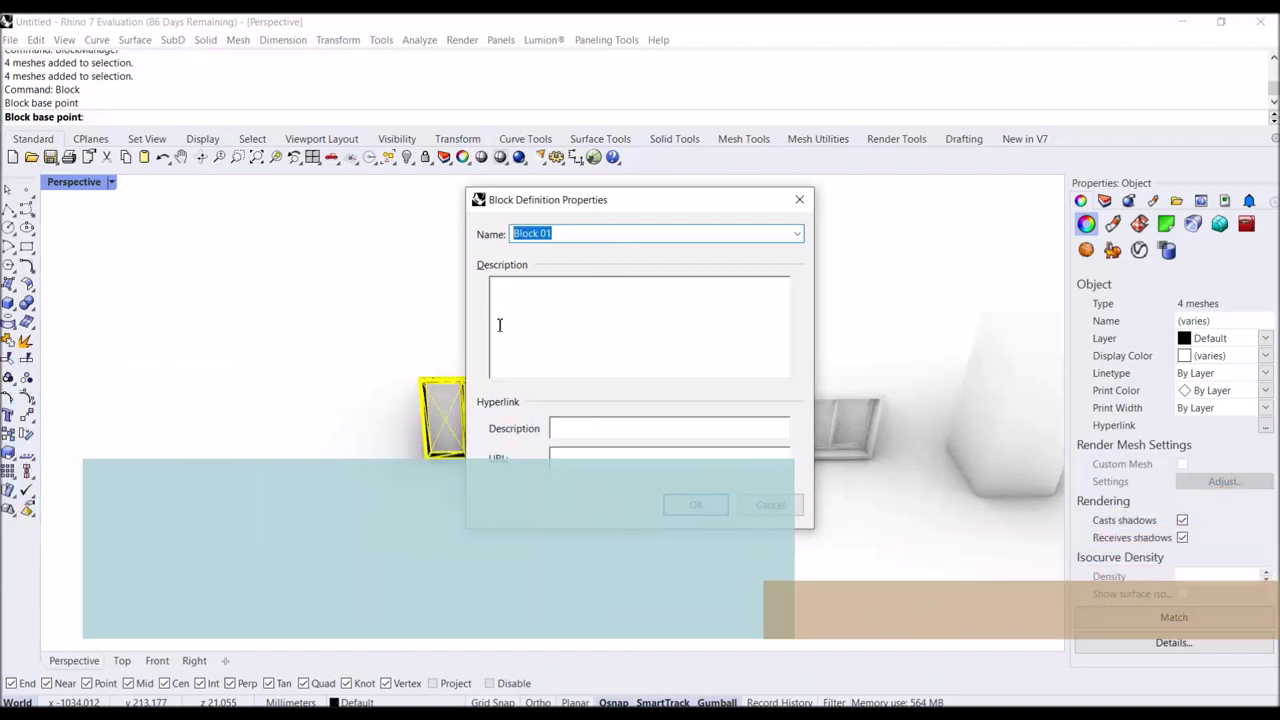
Name the block Door::Transparent::Sliding door and create it.
type("D")
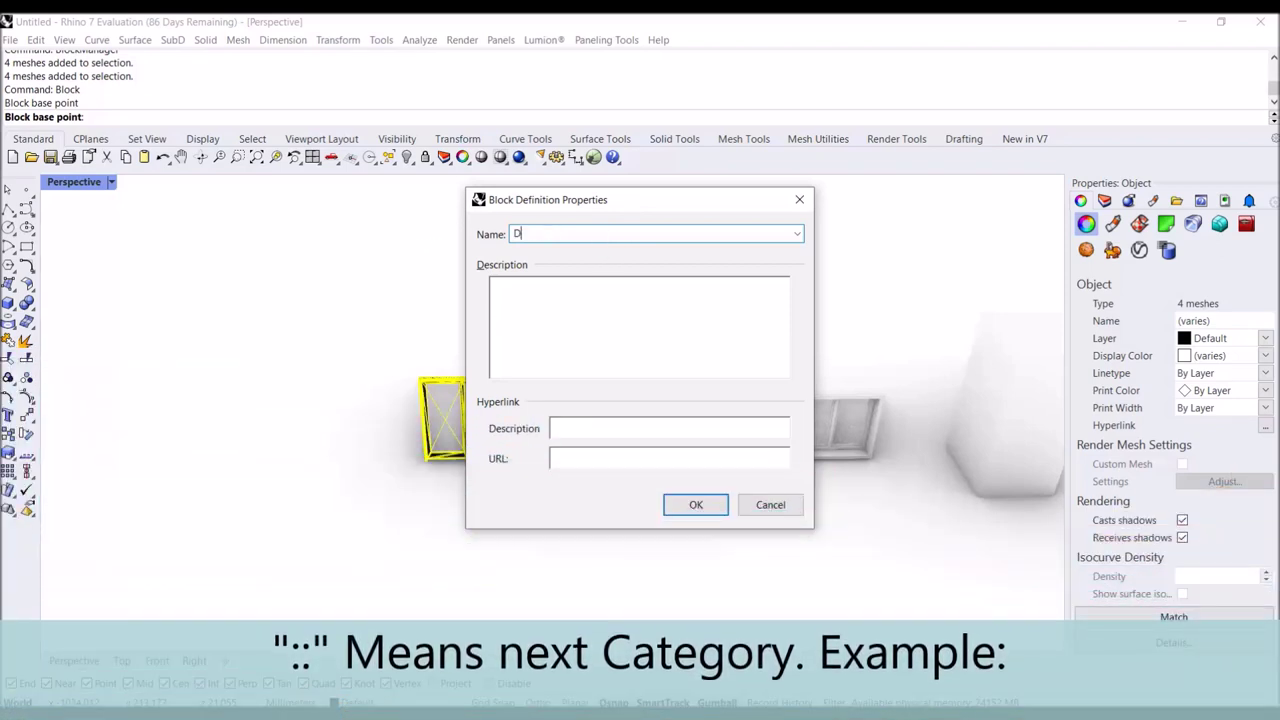
type("oor")
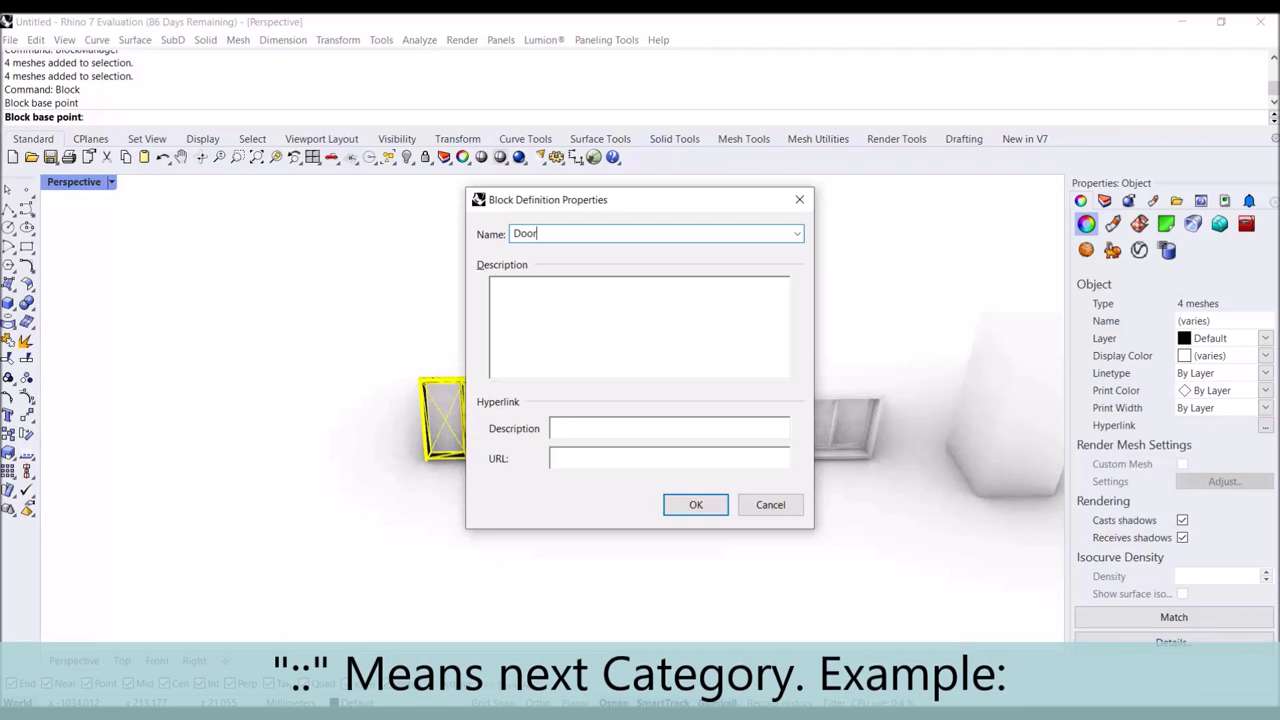
type("::")
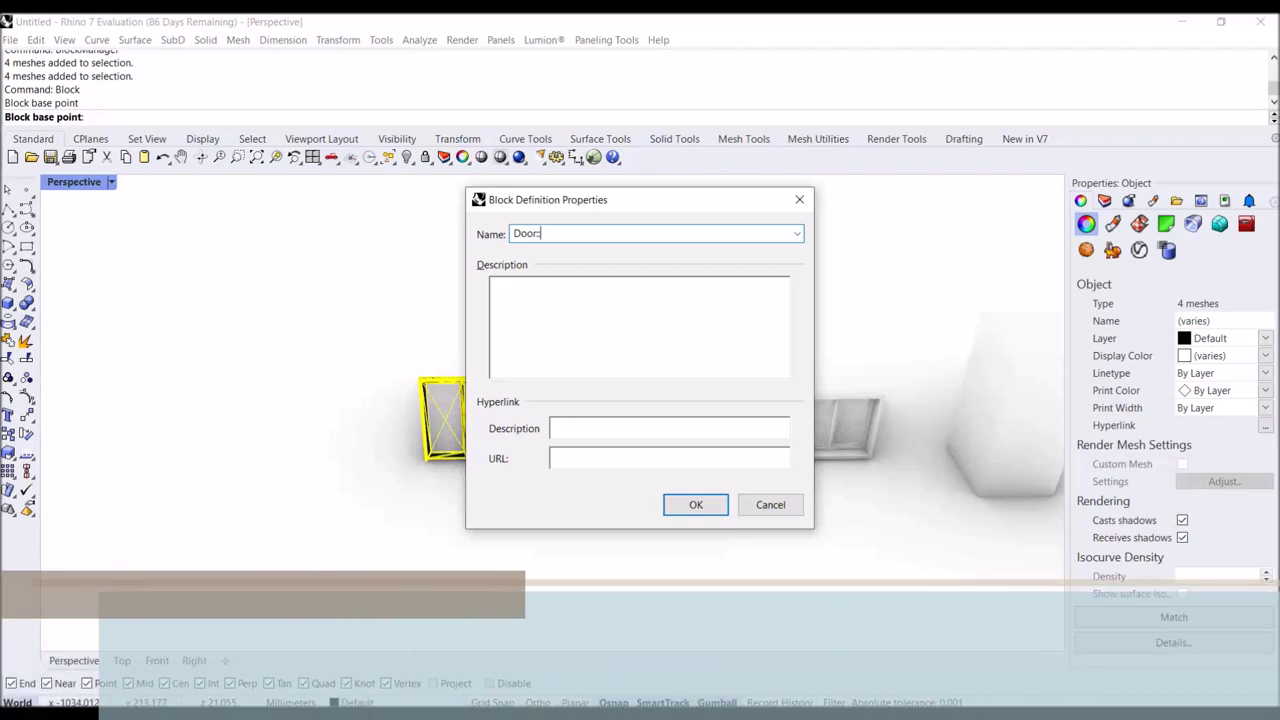
type("Transp")
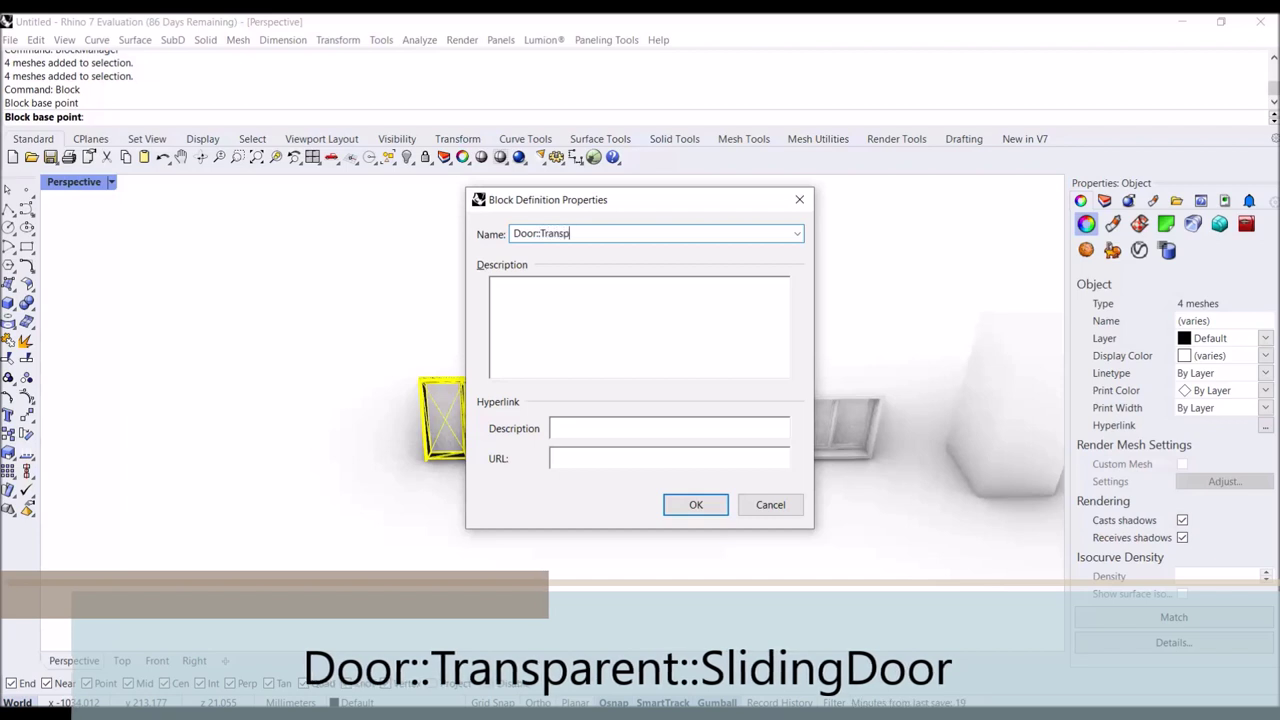
type("arent::")
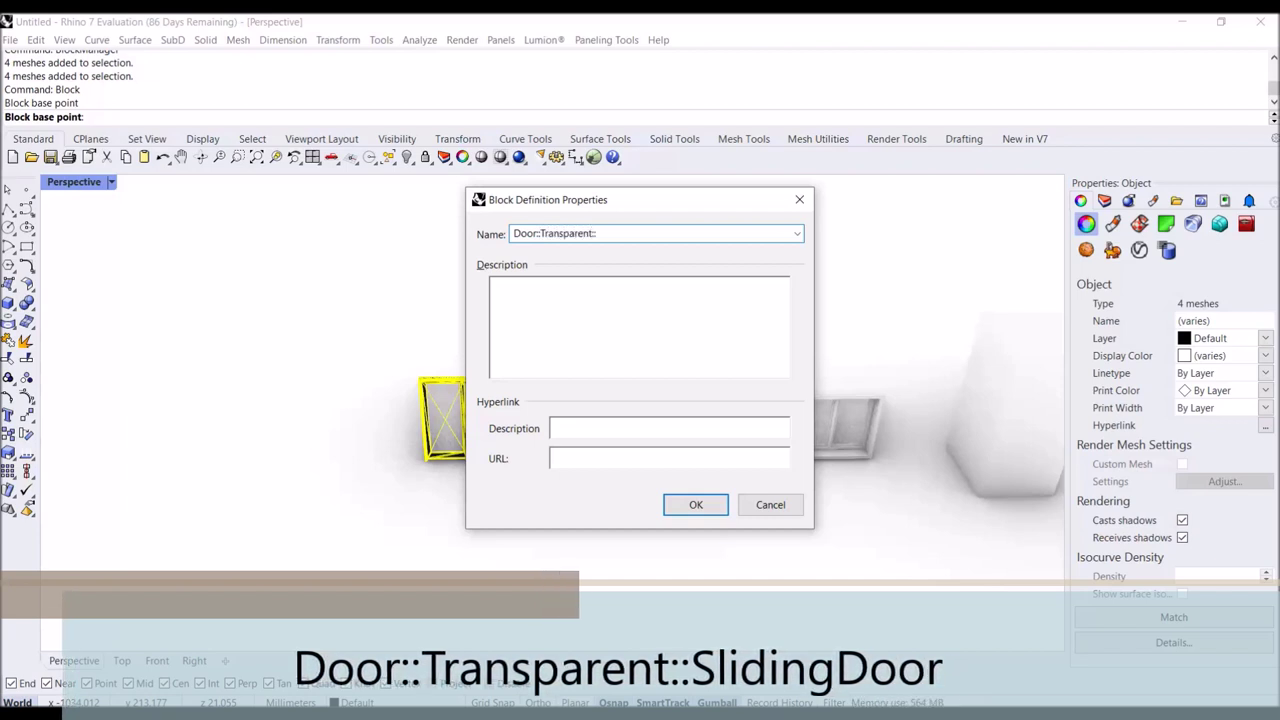
type("Slide")
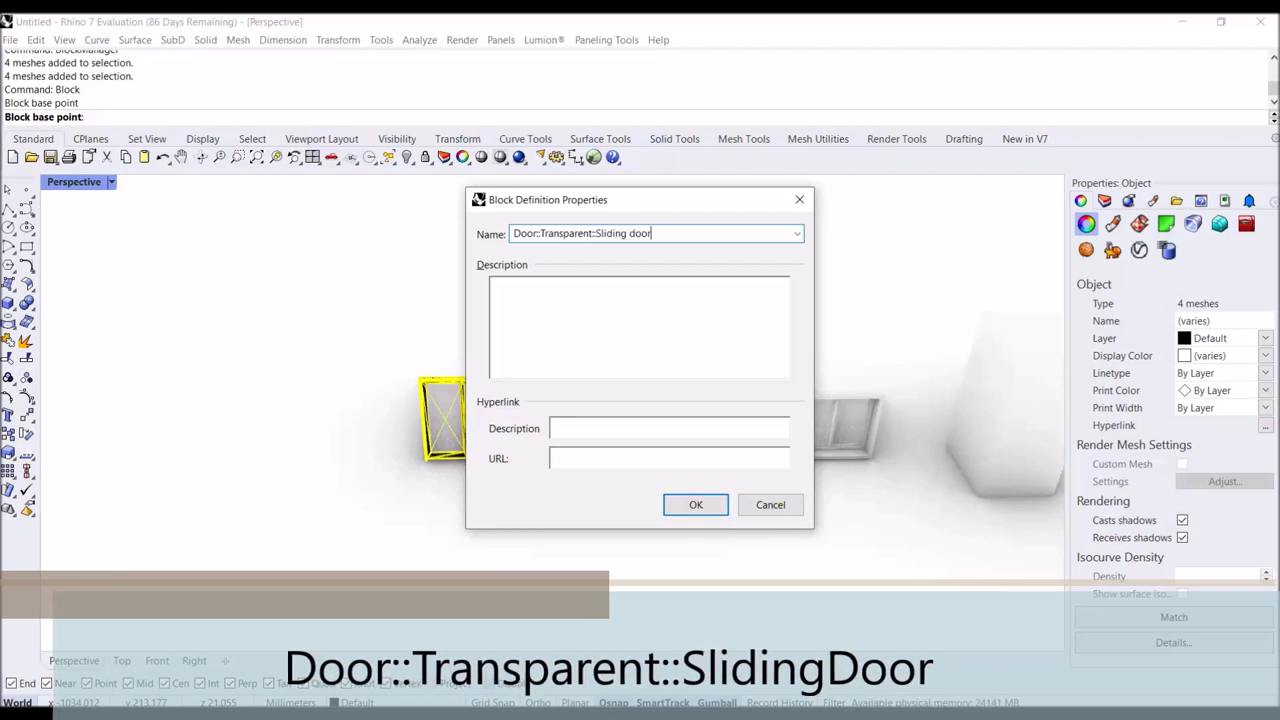
type("ng door")
key("Return")
Start a block definition from the wider wooden door's meshes, with the base point near its lower-left corner.
left_click(497, 330)
left_click_drag(630, 333, 520, 508)
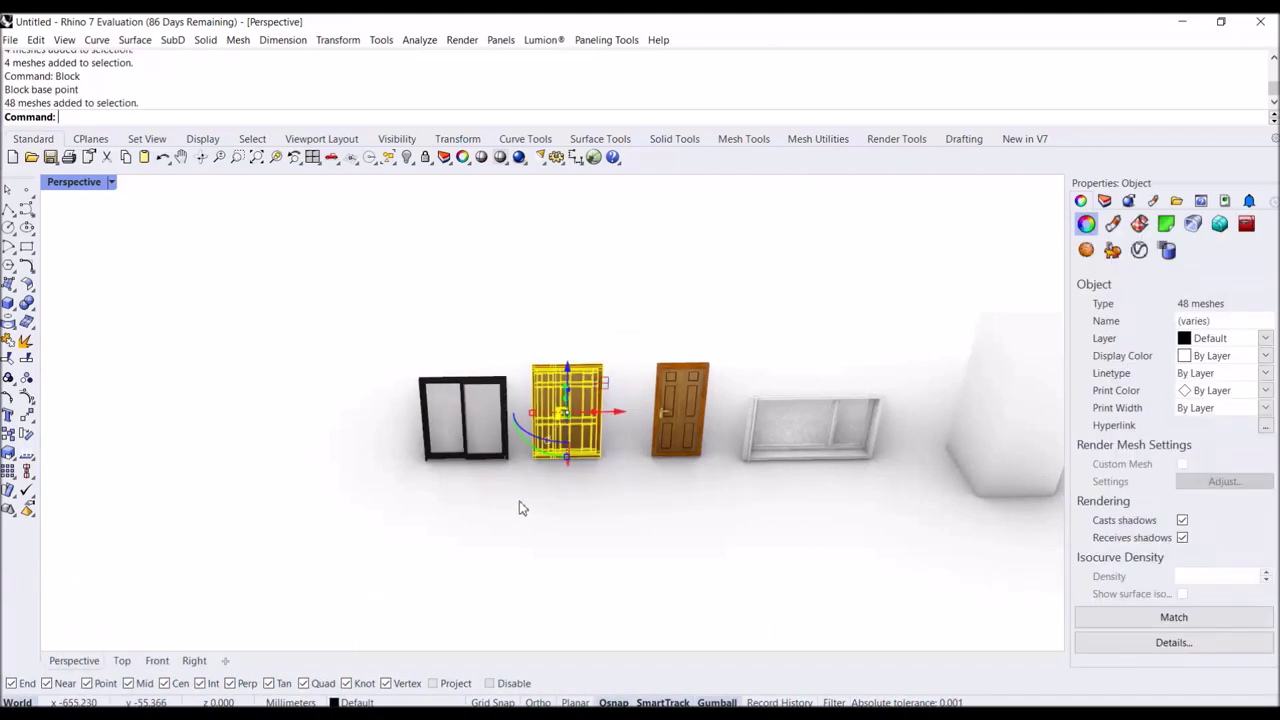
type("Block")
key("Return")
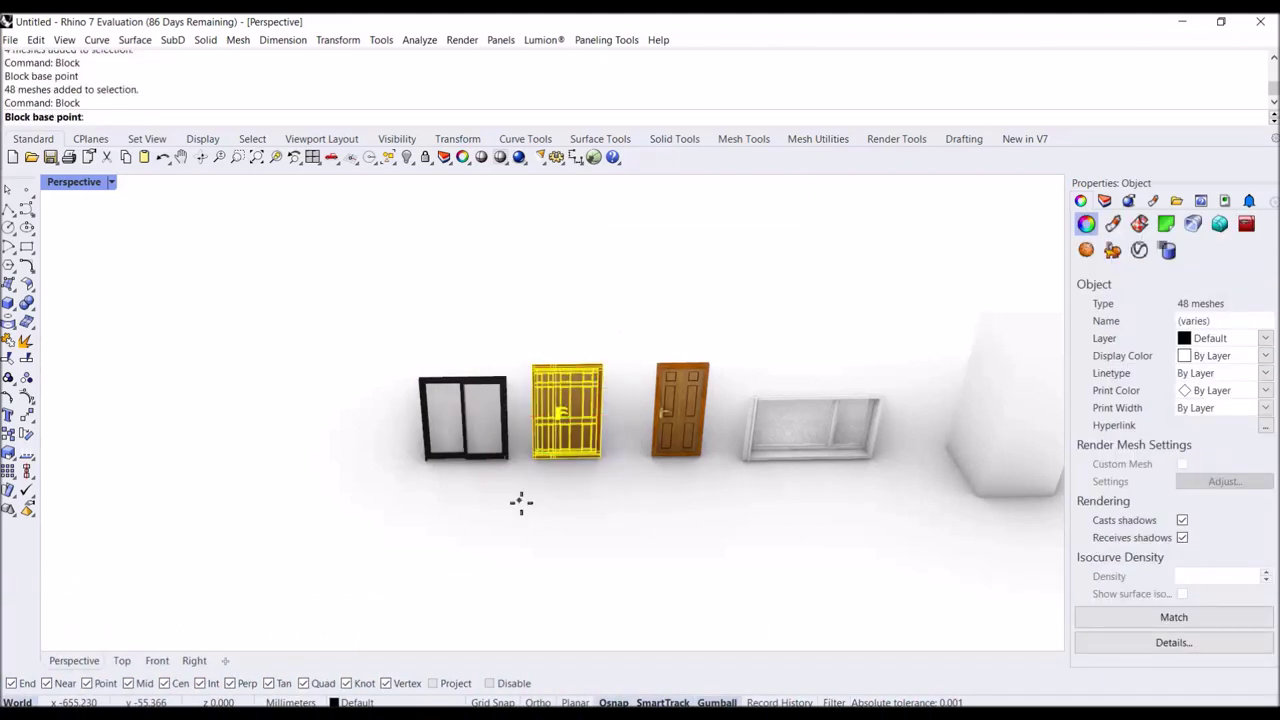
left_click(543, 472)
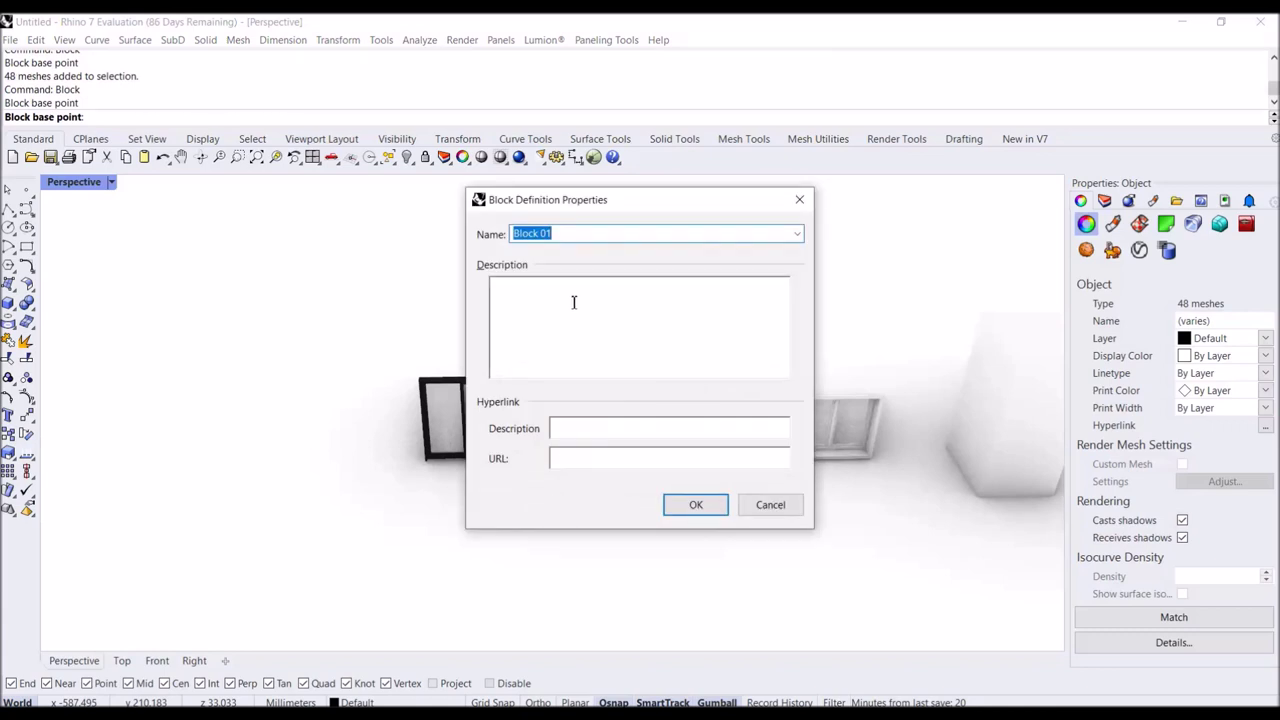
Name the wider wooden door's block Door::Solid::HingDoor2 and create it.
type("Do")
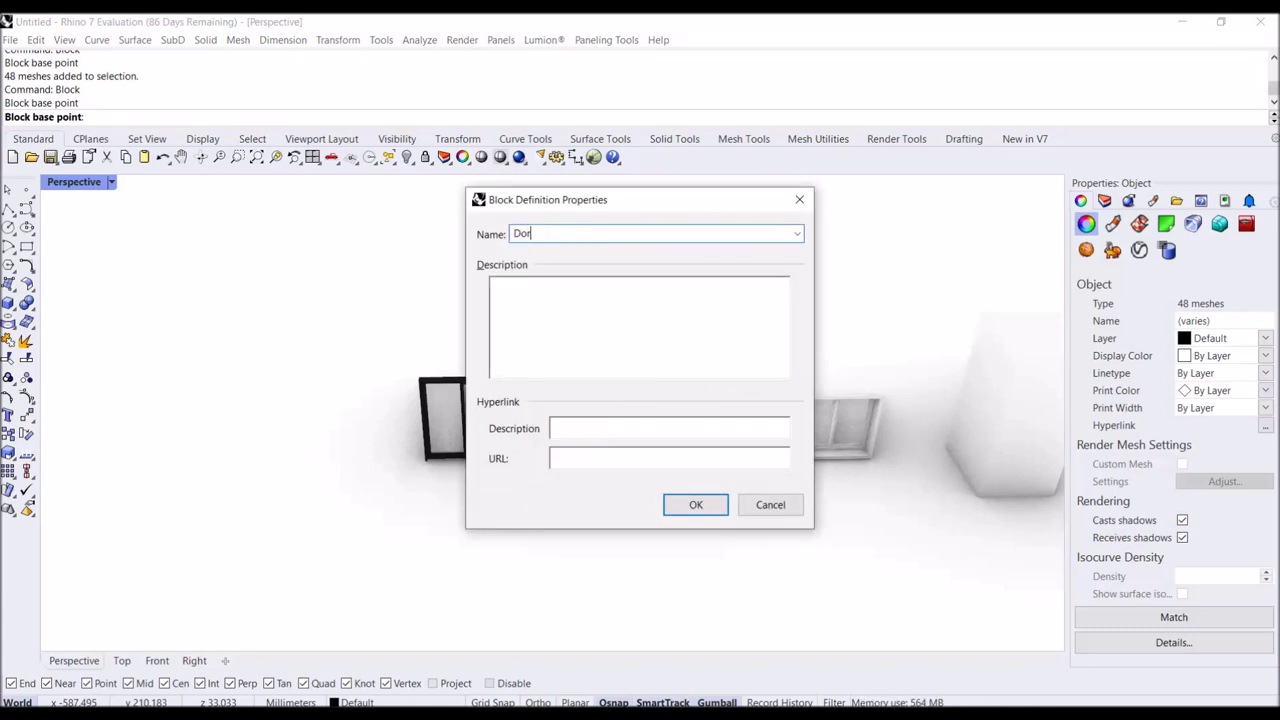
type("or:")
type(":Solid:")
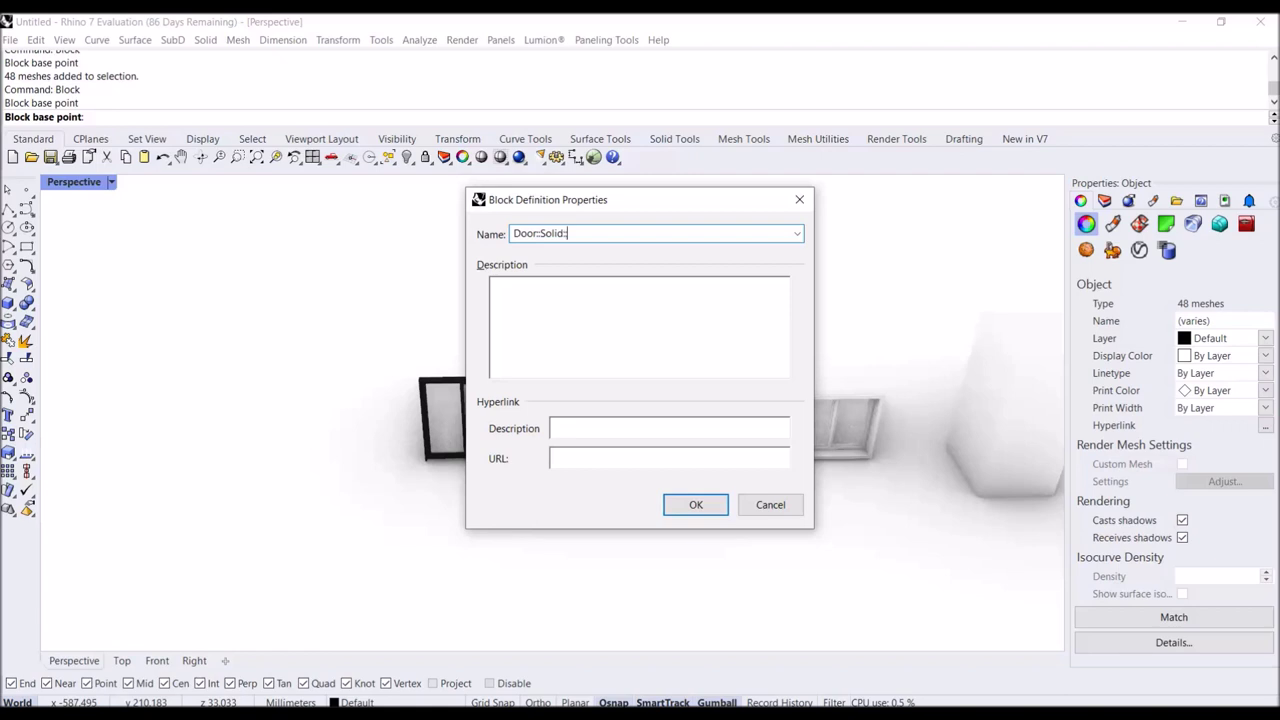
type(":HingDoor2")
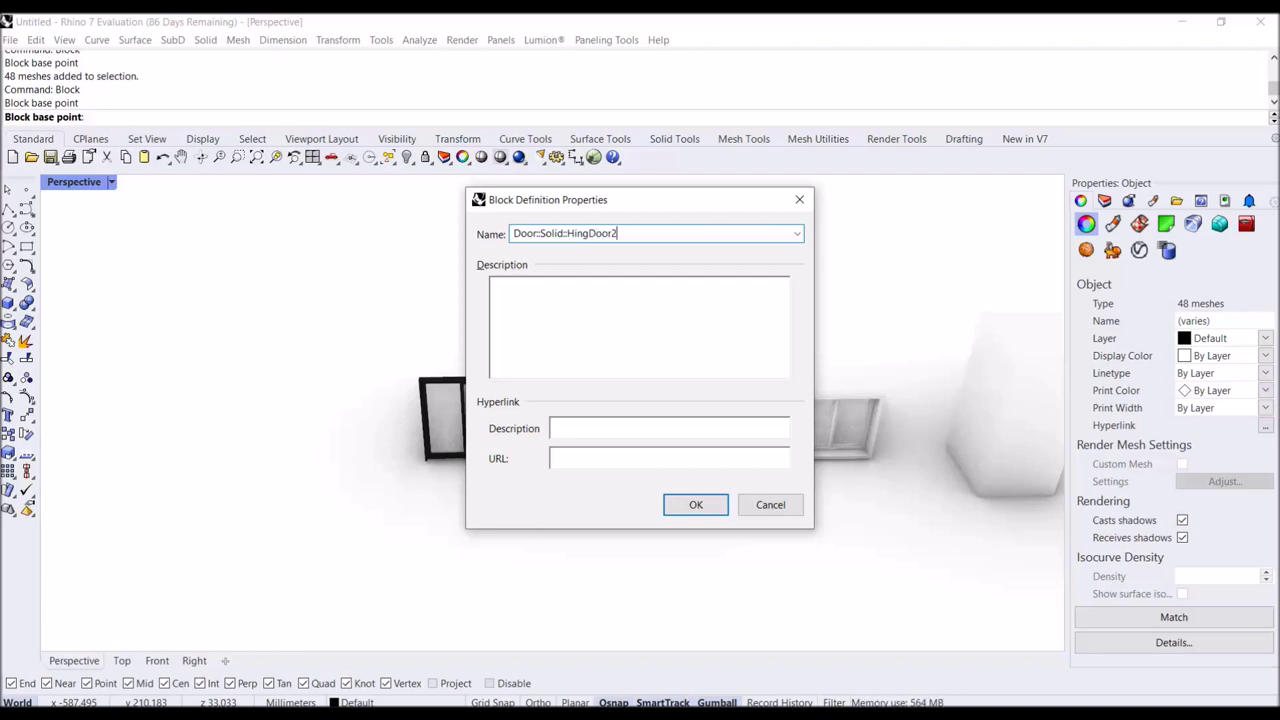
key("Return")
left_click(631, 330)
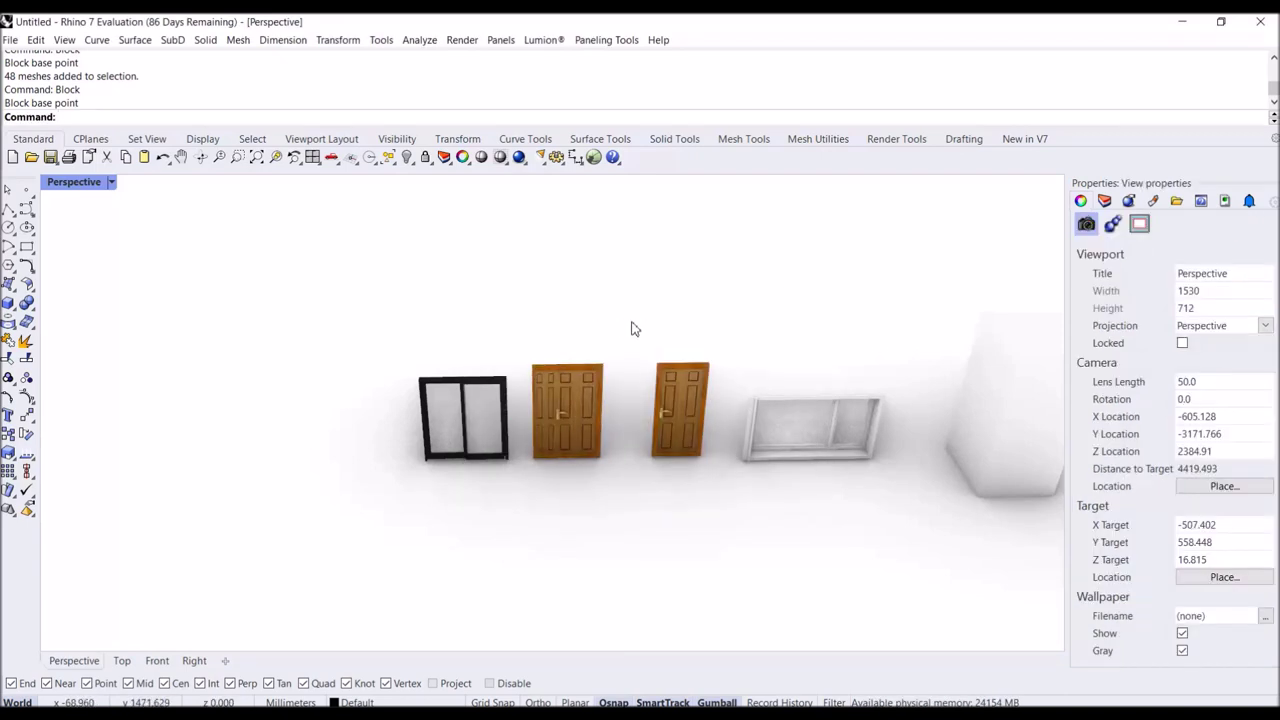
Open the wider wooden door's block for editing, copy its name, and close the block editor.
double_click(594, 386)
left_click(221, 225)
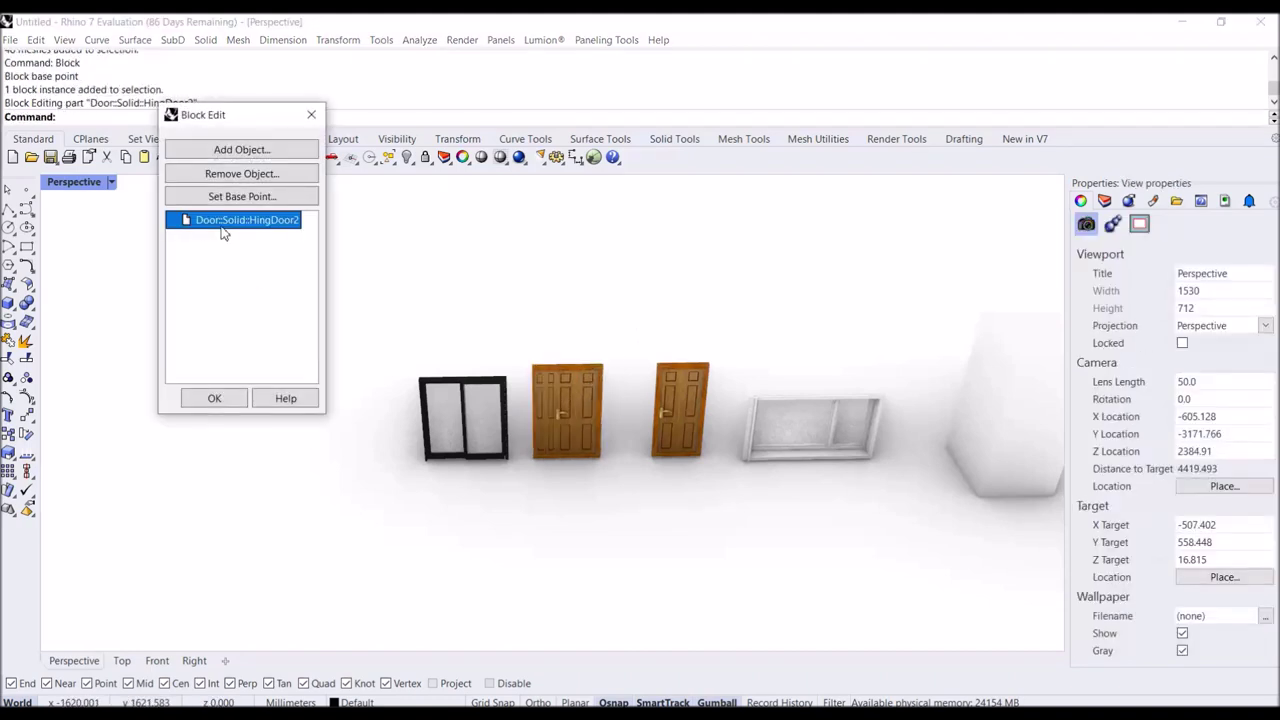
left_click(231, 233)
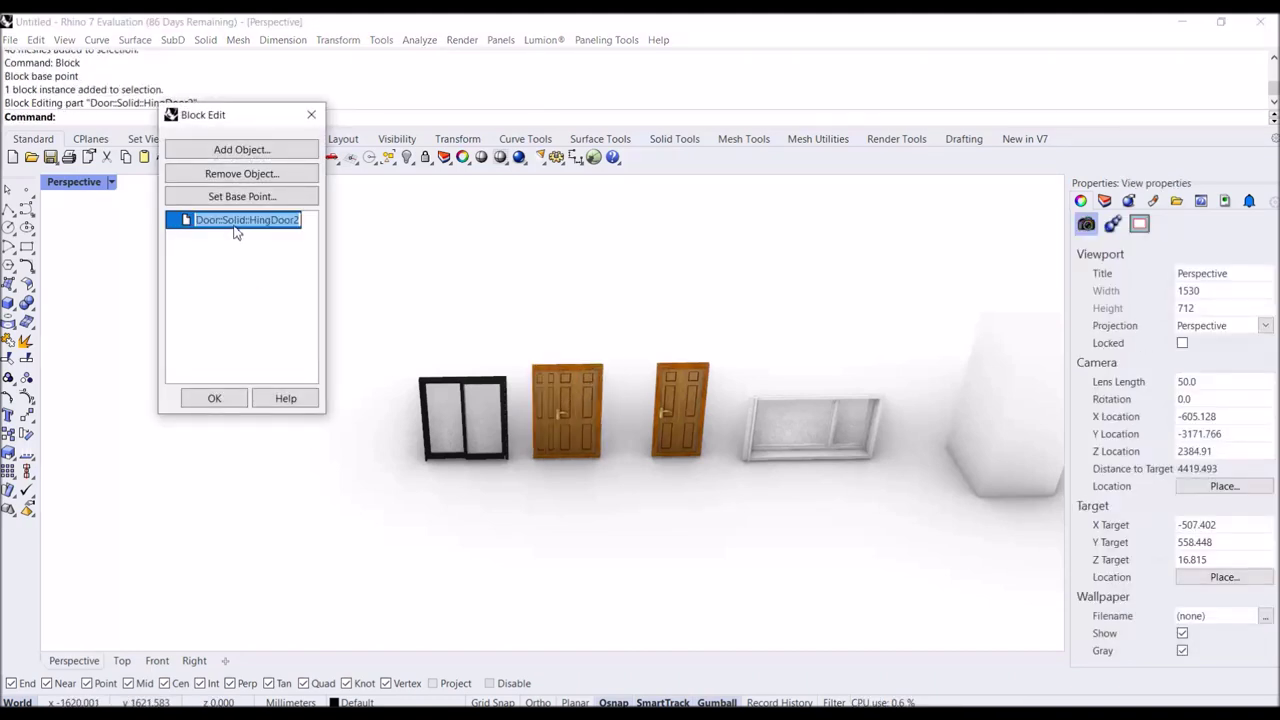
left_click(312, 115)
Define the narrower wooden door's meshes as the block Door::Solid::HingDoor1, with the base point near its lower-left corner.
left_click_drag(624, 298, 735, 527)
type("Block")
key("Return")
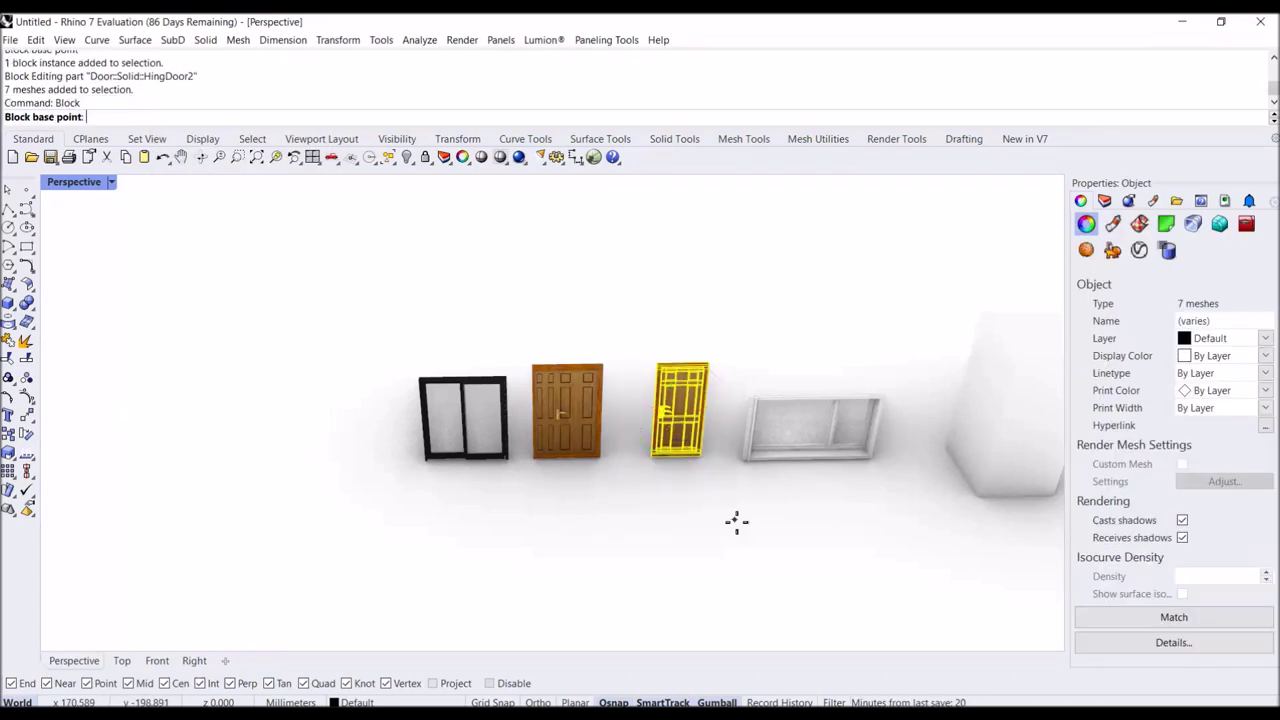
left_click(646, 470)
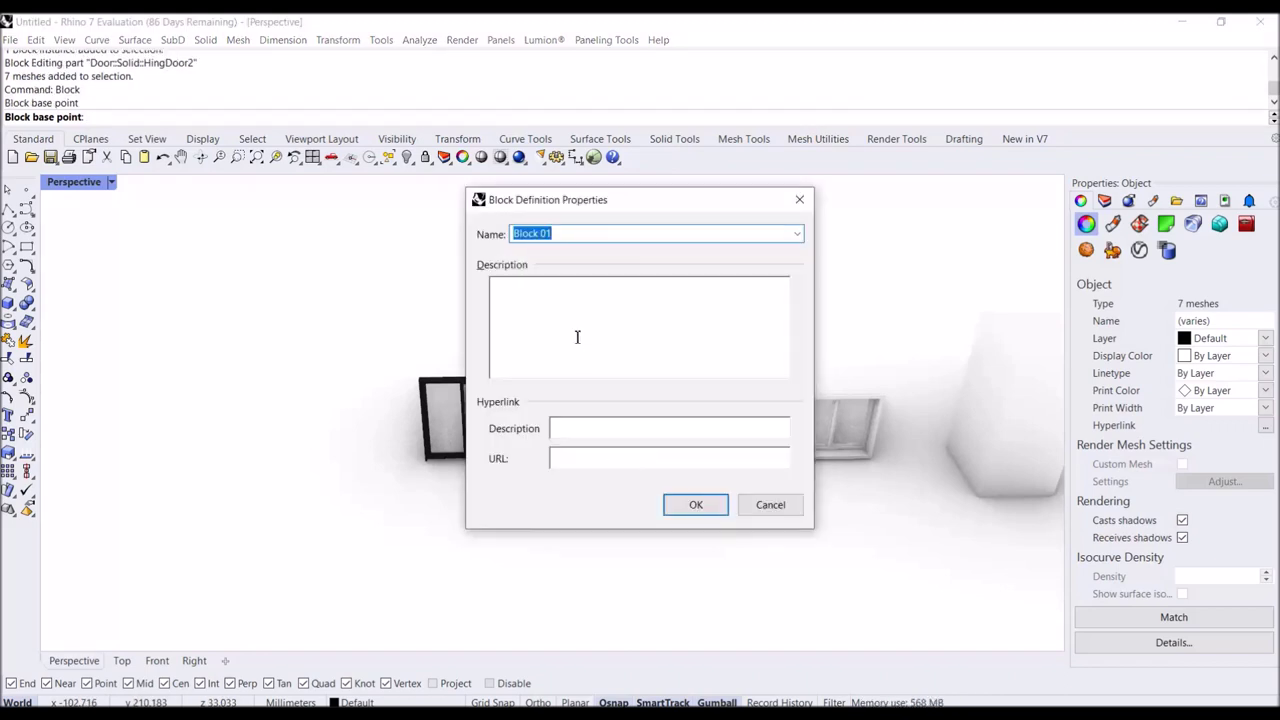
type("Door::Solid::HingDoor2")
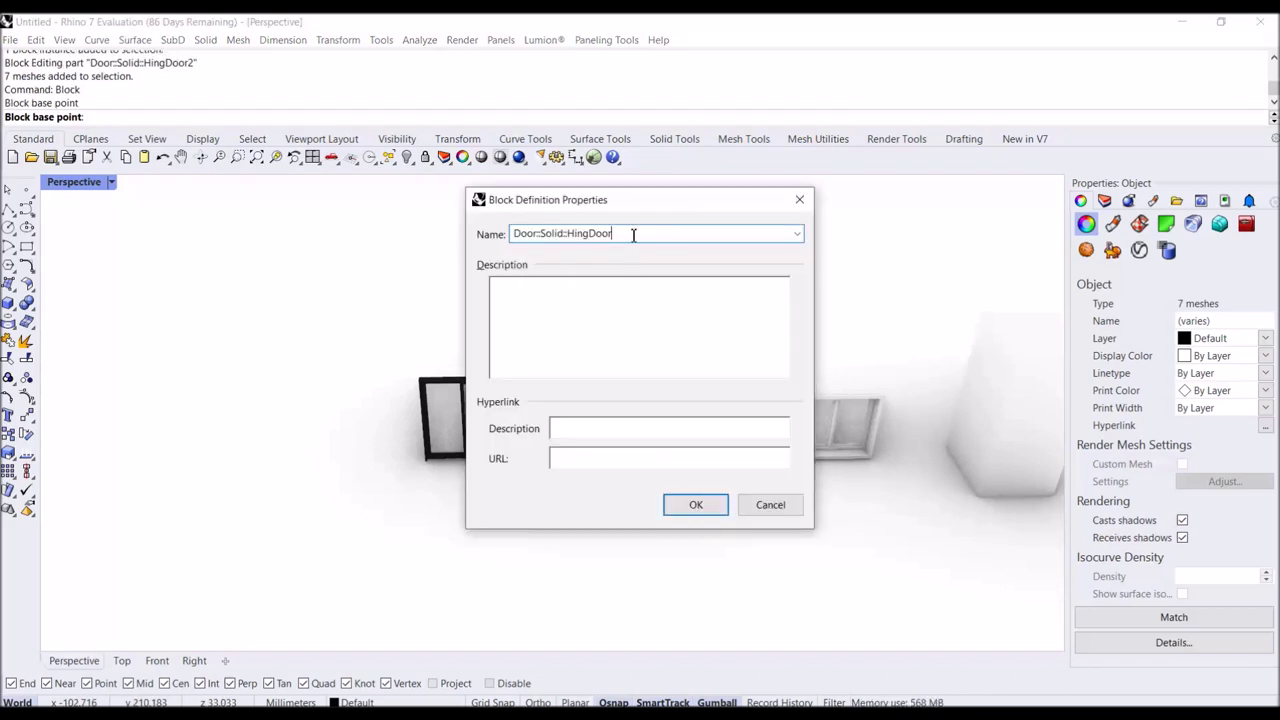
type("3")
left_click(696, 504)
Check the three doors by selecting them together, and clear the selection.
right_click_drag(750, 482, 698, 502, "shift")
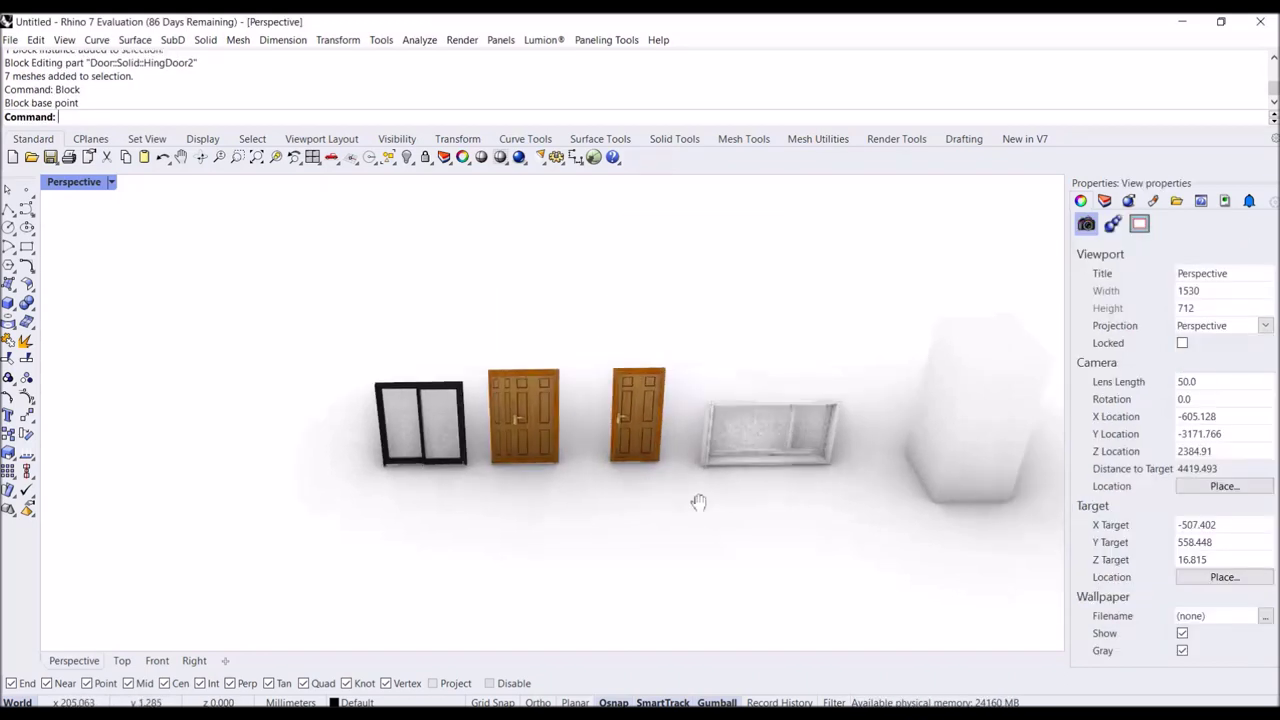
scroll(650, 430, "up", 2)
left_click_drag(684, 294, 236, 554)
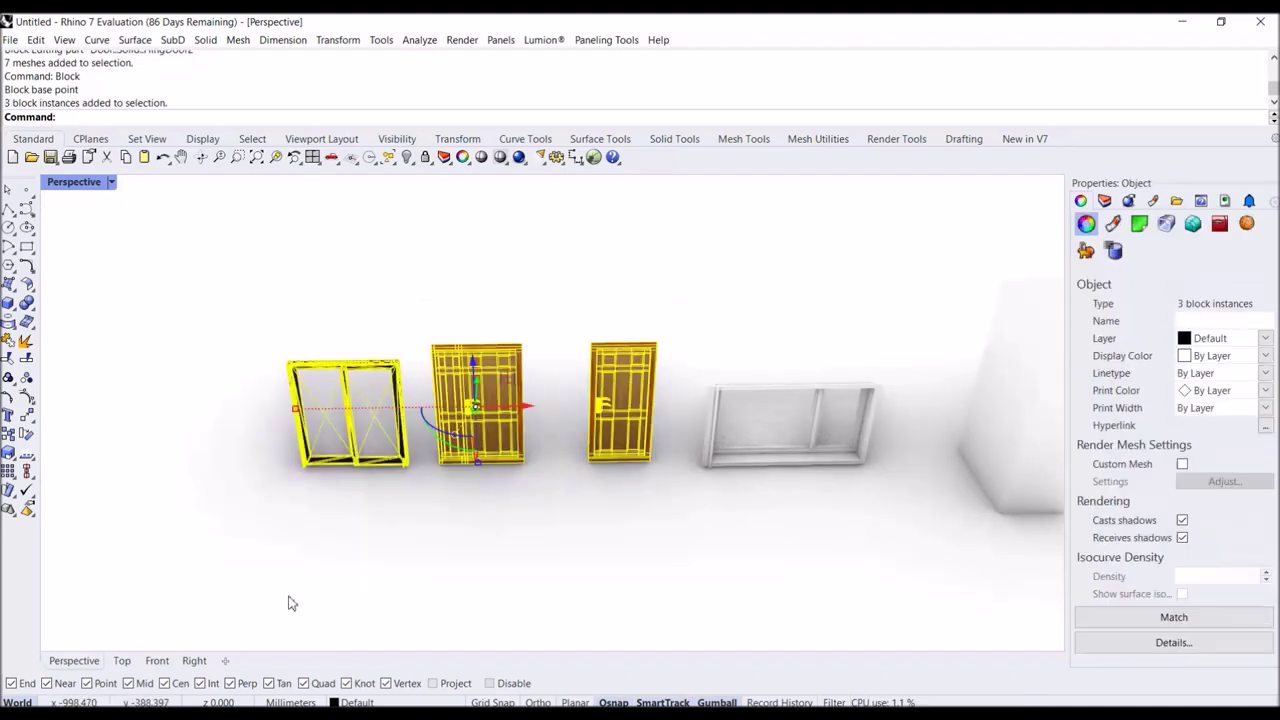
left_click(291, 603)
right_click_drag(323, 597, 409, 593, "shift")
Insert the HingDoor1 block from the Door, Solid category in front of the black sliding door using BlockManagementPlus.
type("Block")
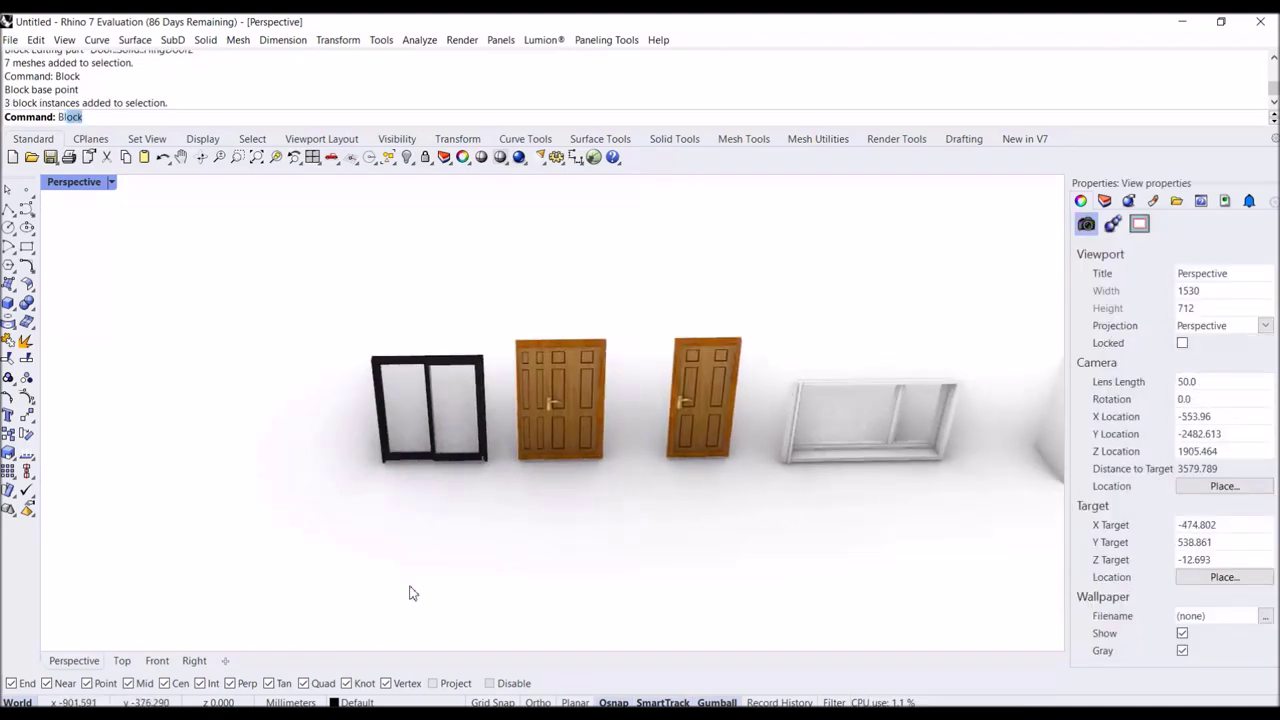
key("Down")
key("Down")
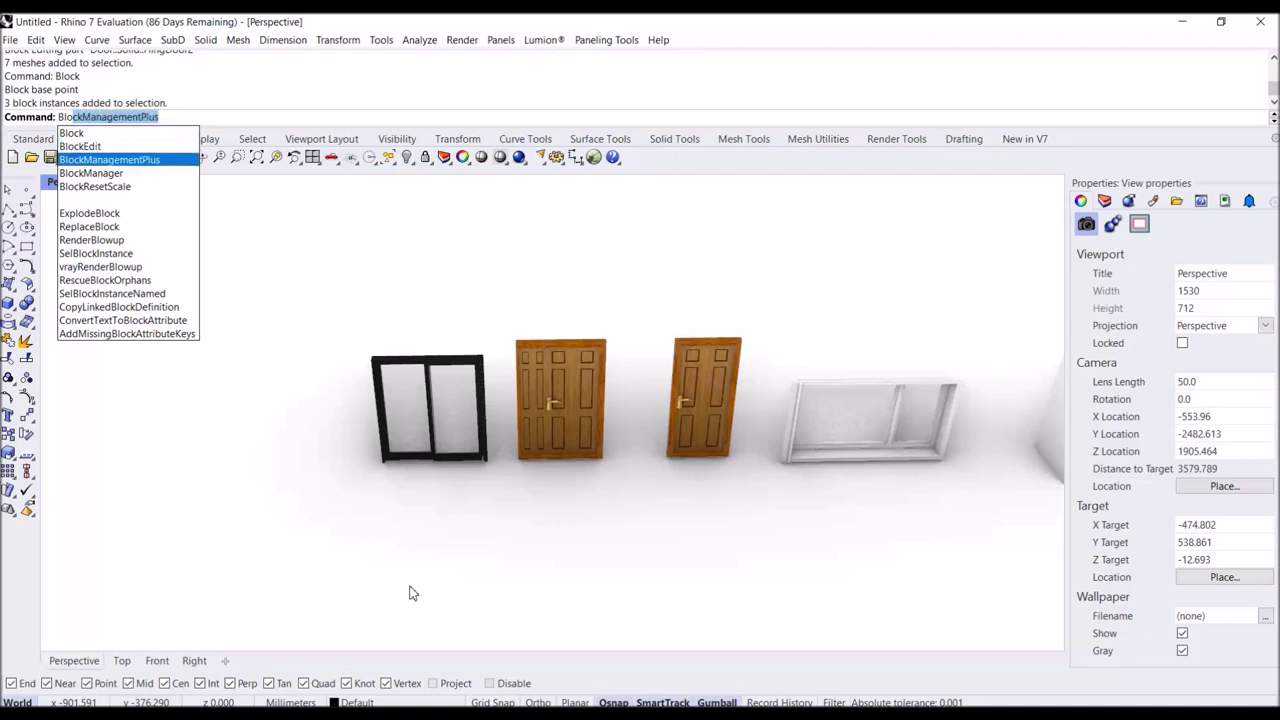
key("Return")
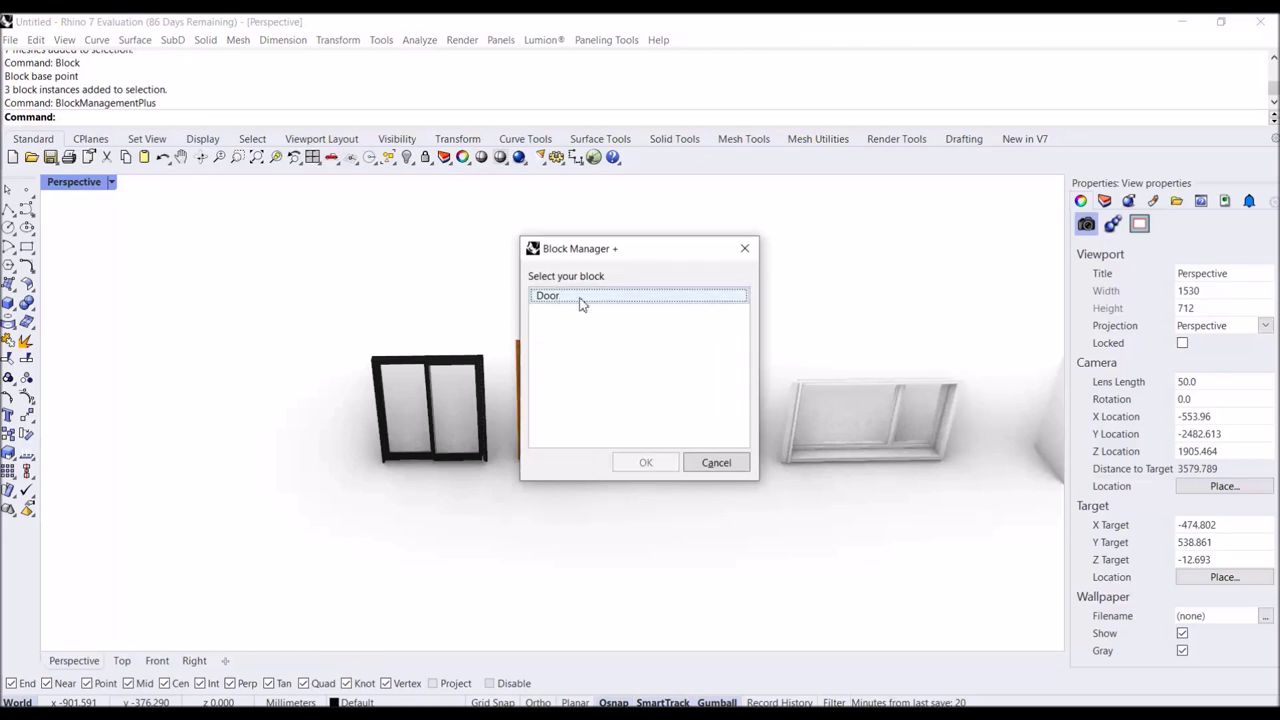
left_click(576, 307)
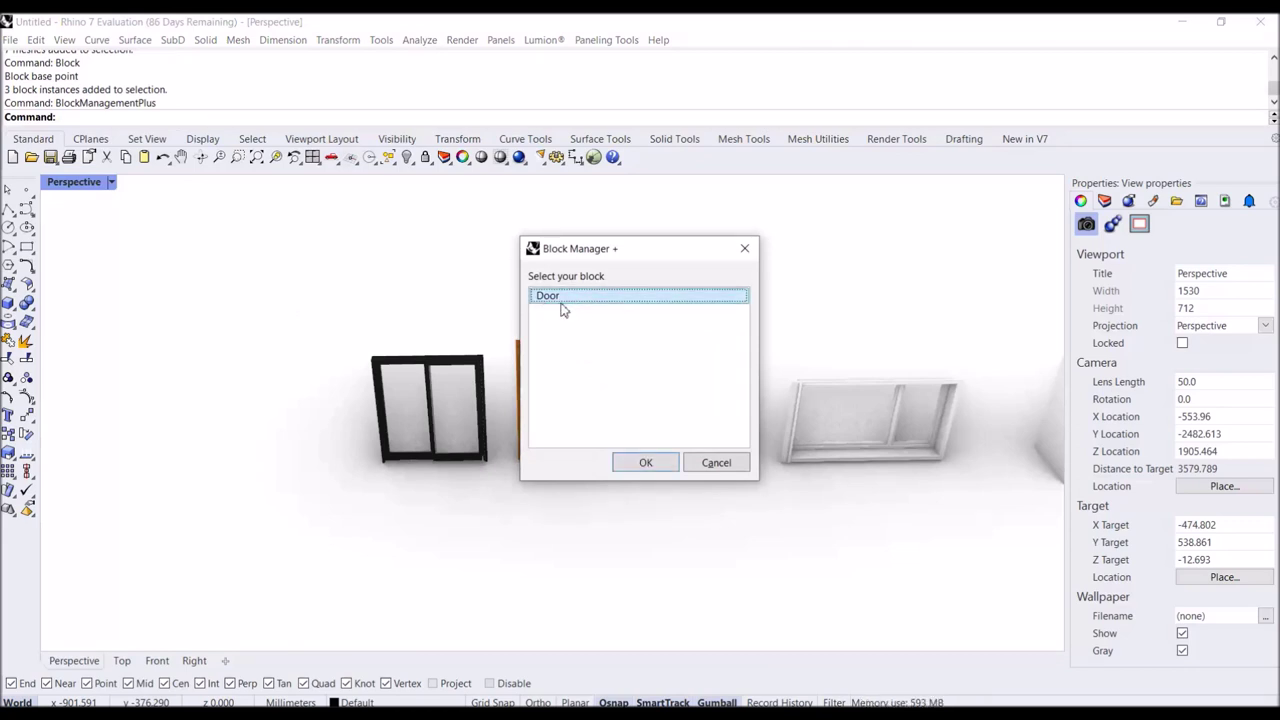
double_click(578, 305)
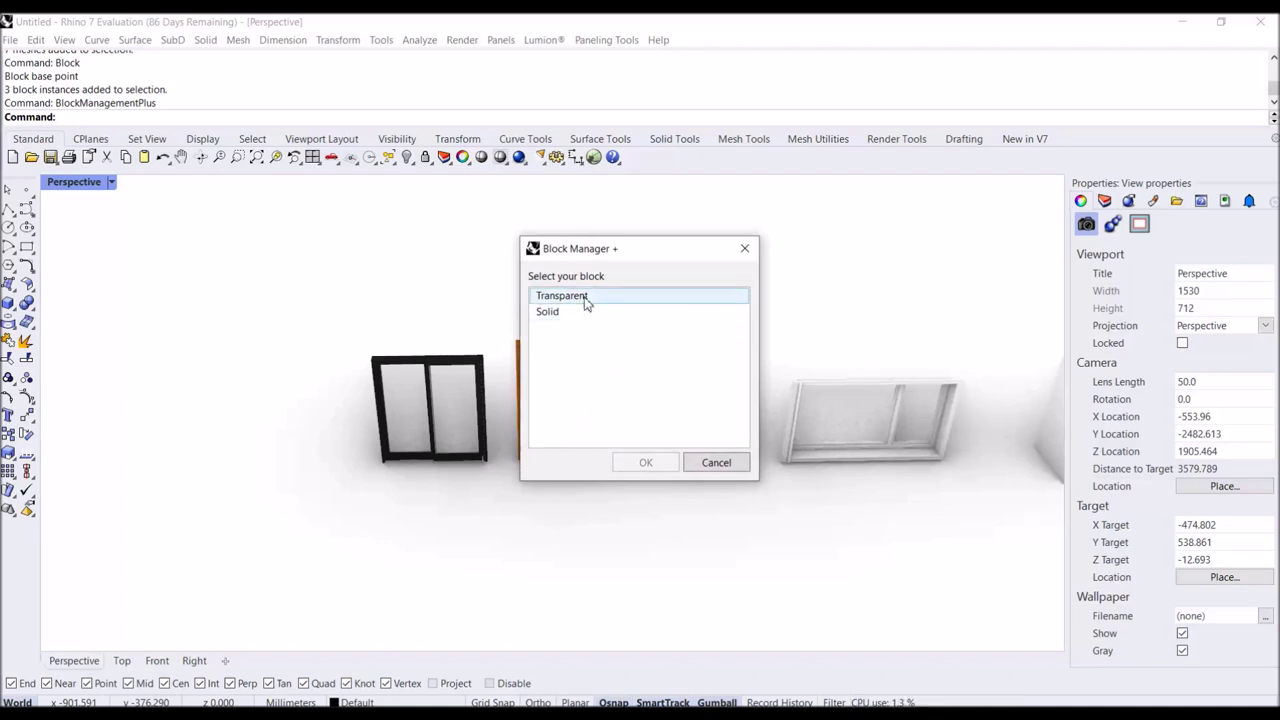
double_click(586, 312)
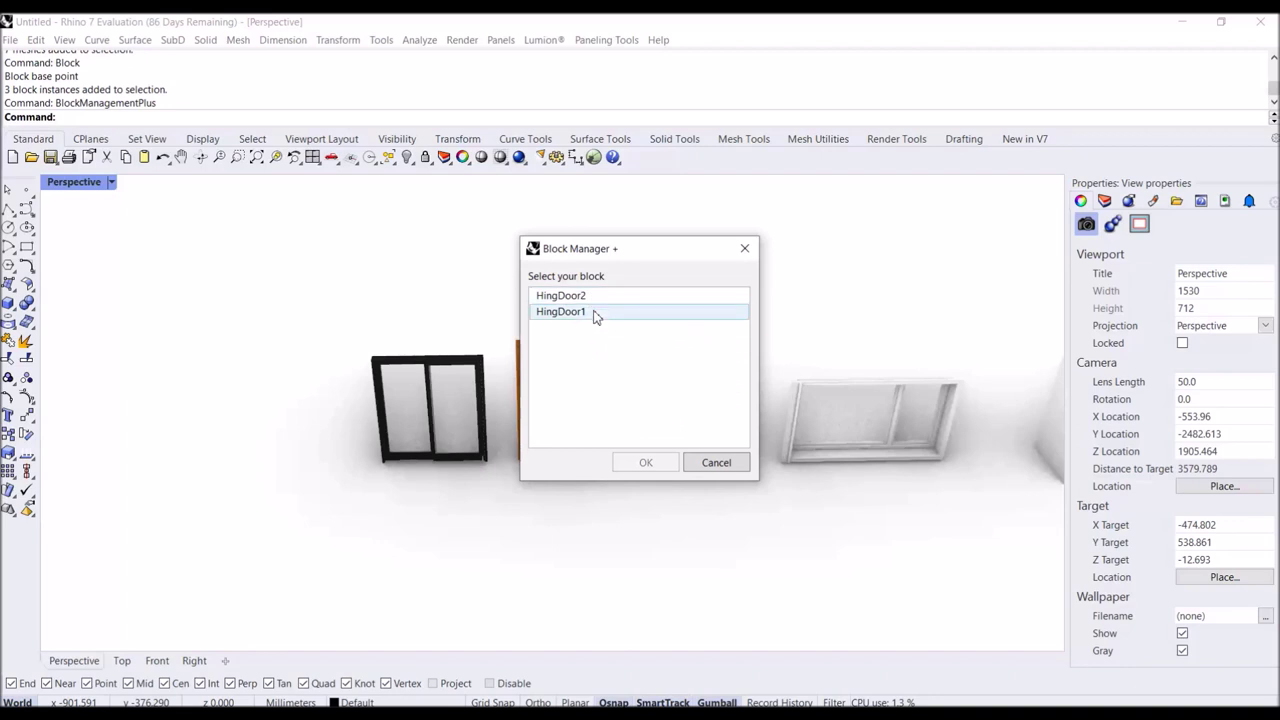
double_click(592, 312)
left_click(300, 573)
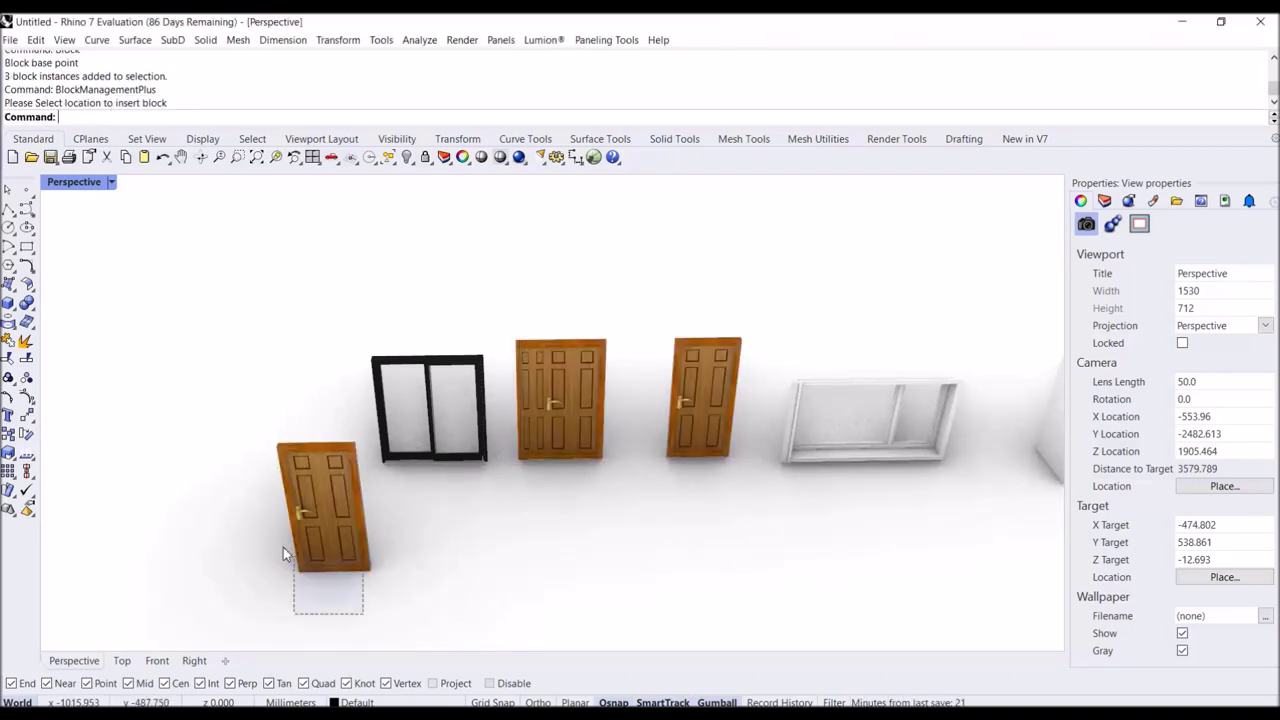
Delete the inserted door instance in front of the black sliding door.
left_click(280, 541)
key("Delete")
Start a block definition from the tall white box, with the base point at its lower front corner.
right_click_drag(831, 571, 749, 551)
left_click(718, 488)
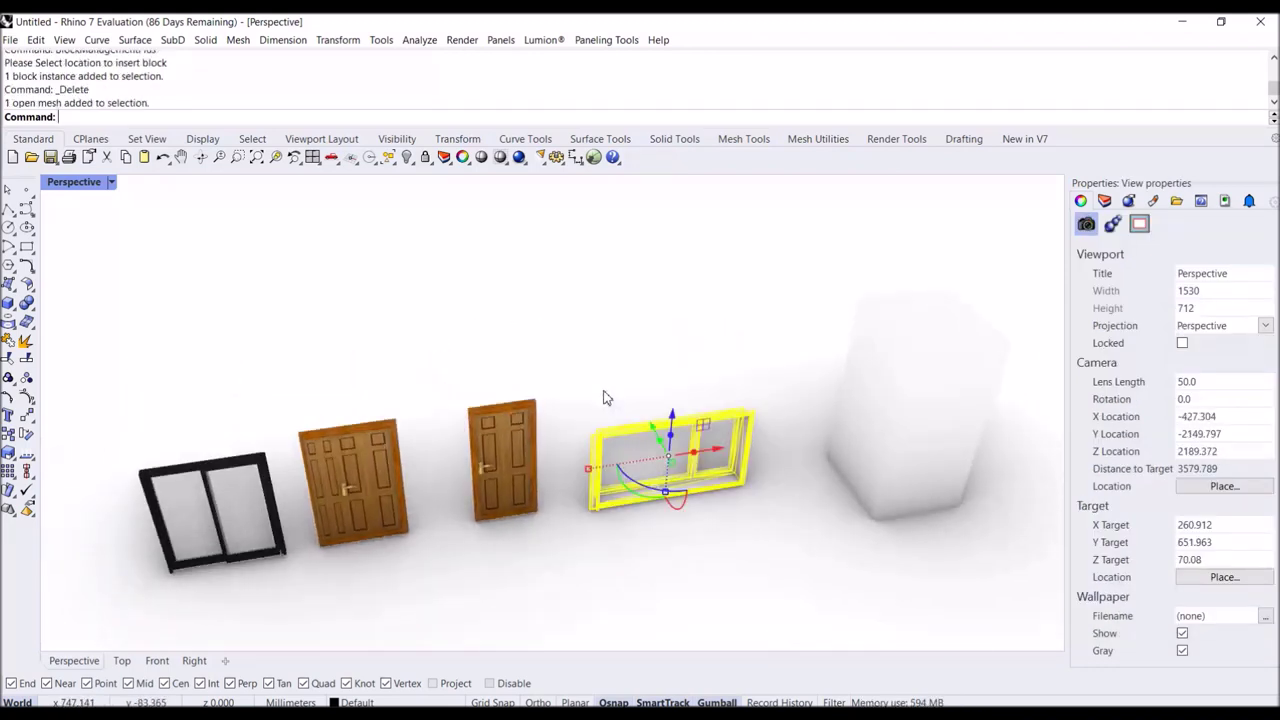
left_click(676, 596)
right_click_drag(676, 596, 720, 528)
left_click(690, 470)
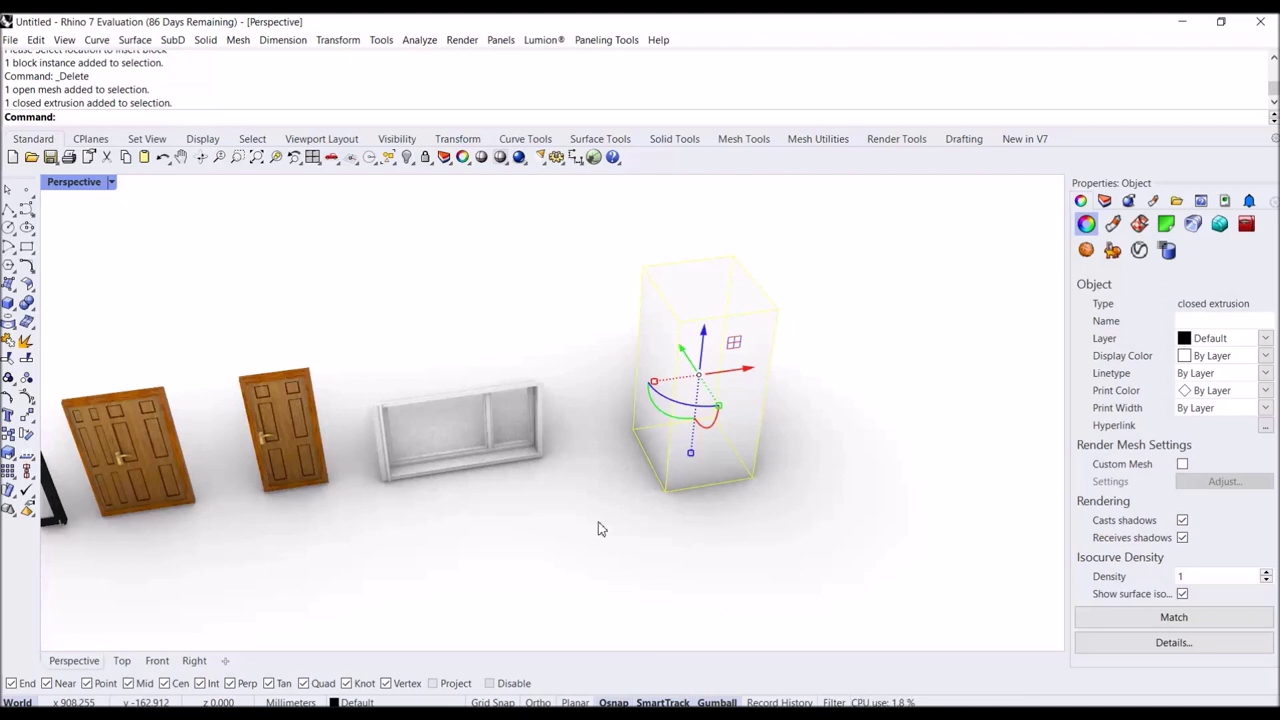
type("Block")
key("Return")
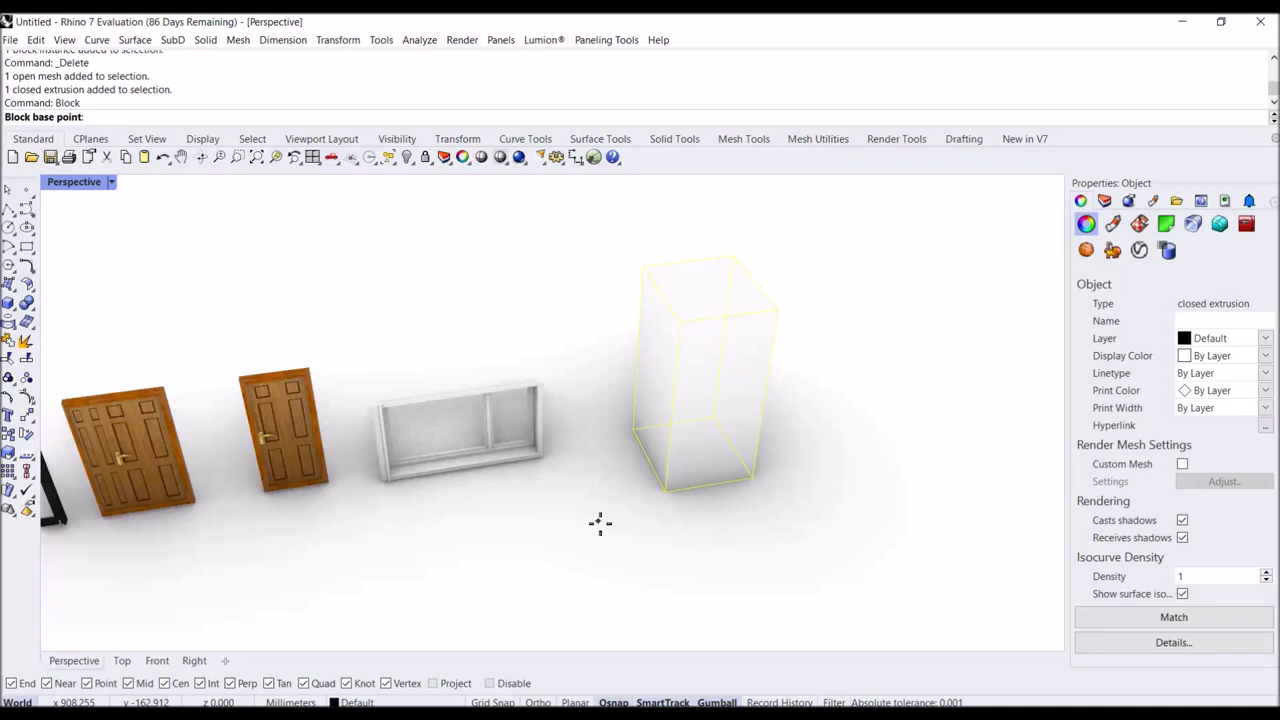
left_click(665, 497)
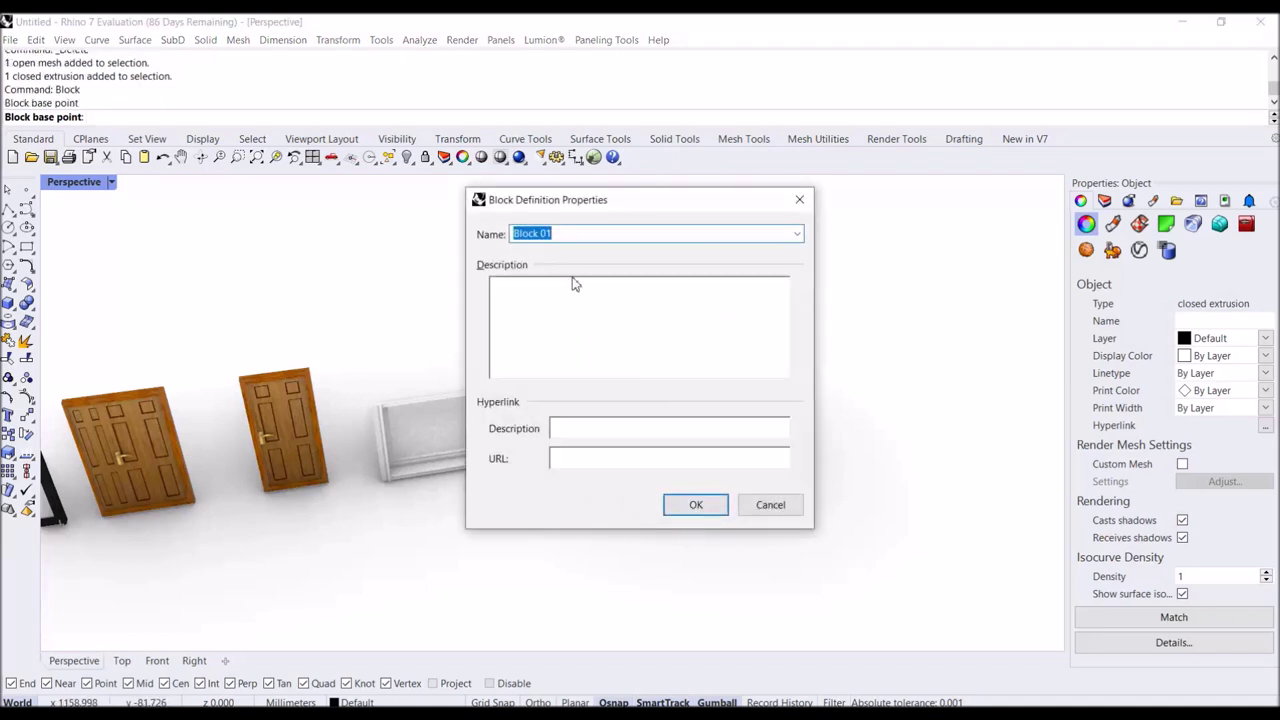
Name the box's block "box 02", without any category prefix, and create it.
type("bo")
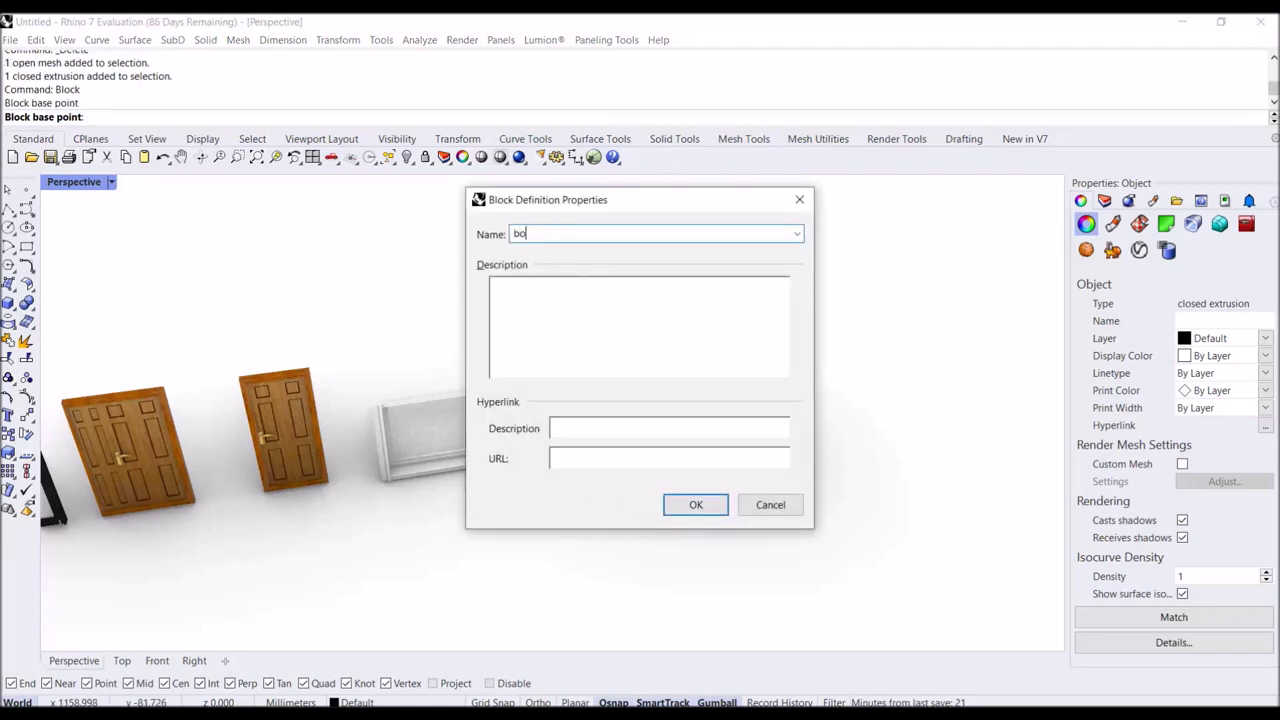
type("x 02")
key("Return")
left_click(528, 577)
Define the white window mesh as a block named "Window Glass", with the base point near its lower-right corner.
left_click_drag(566, 543, 424, 361)
type("block")
key("Return")
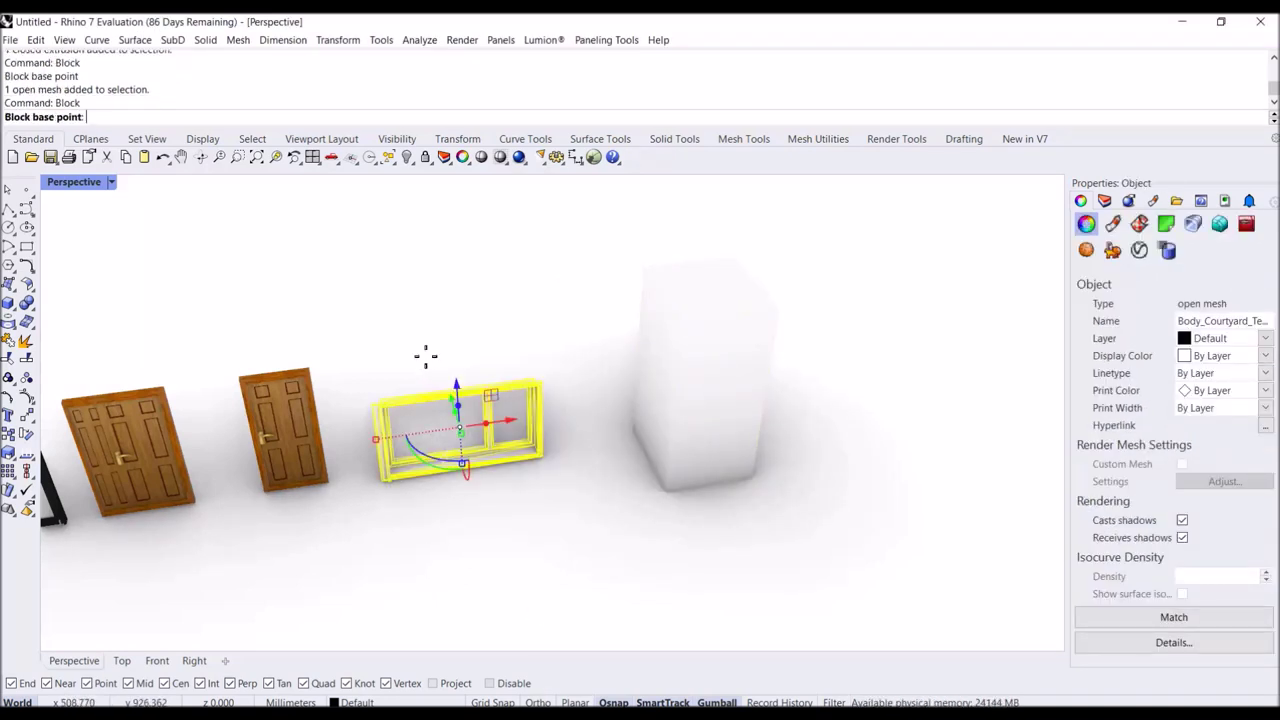
left_click(531, 466)
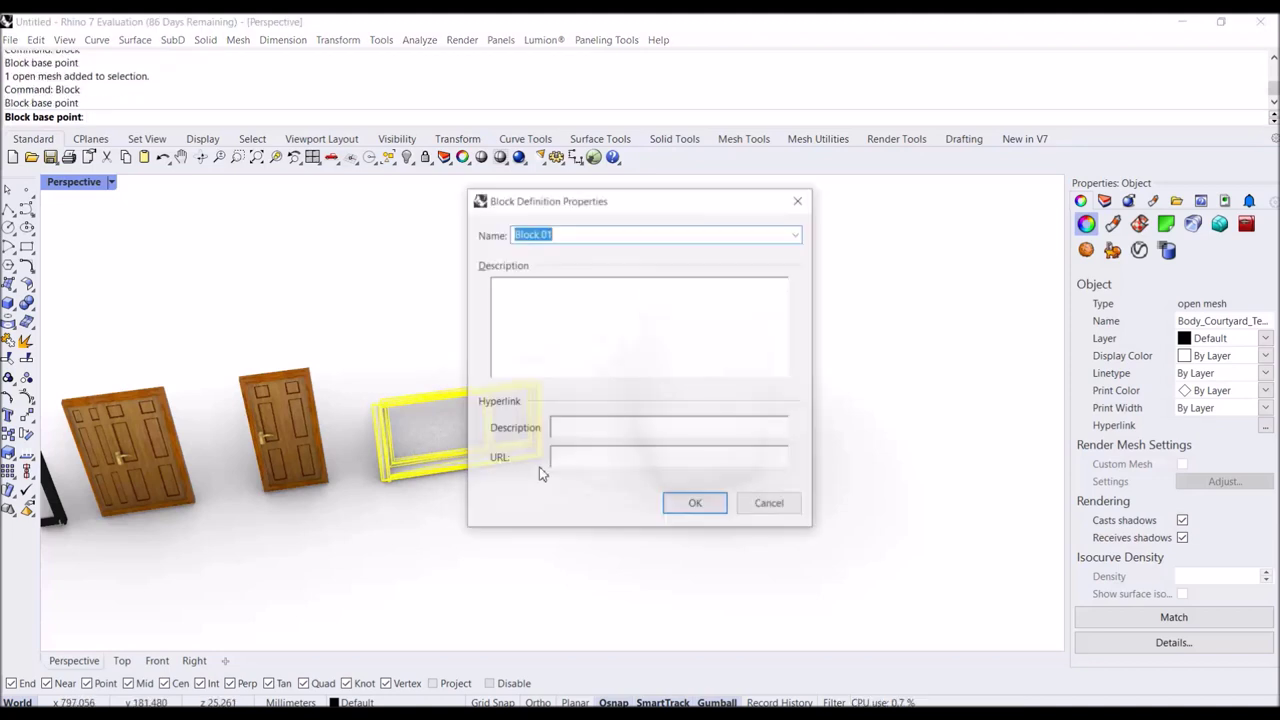
type("Window")
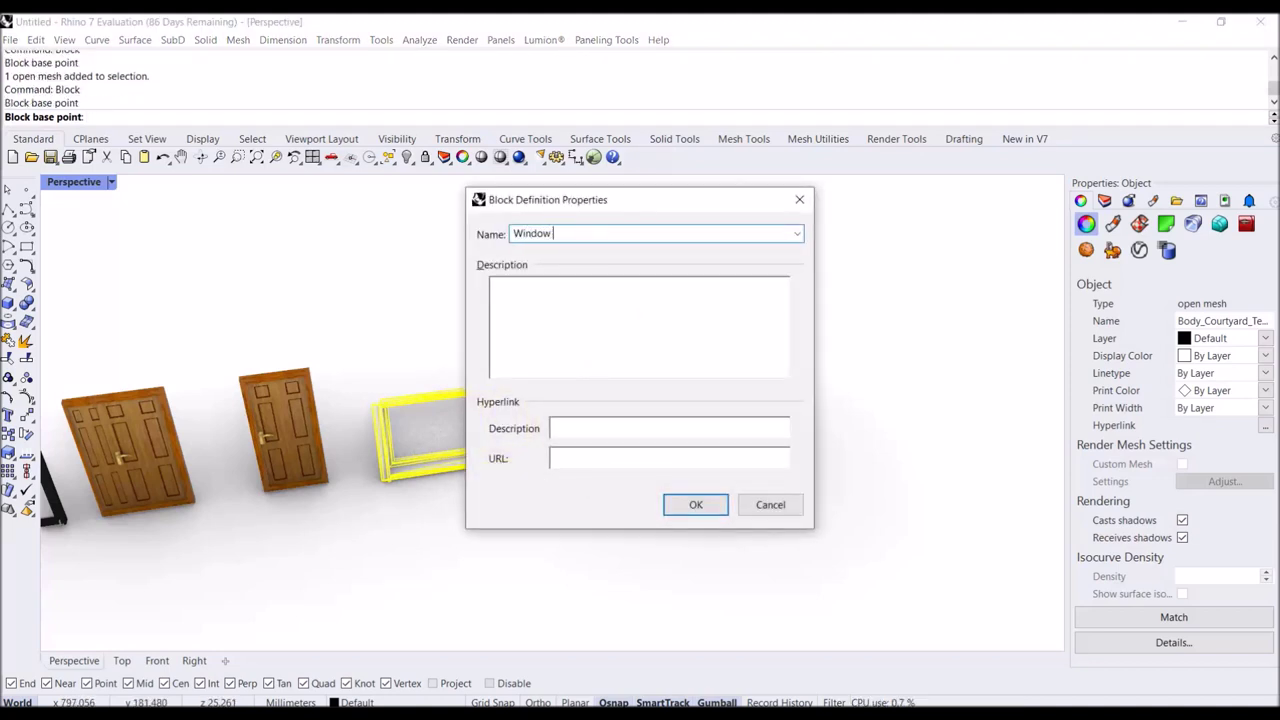
type(" Gla")
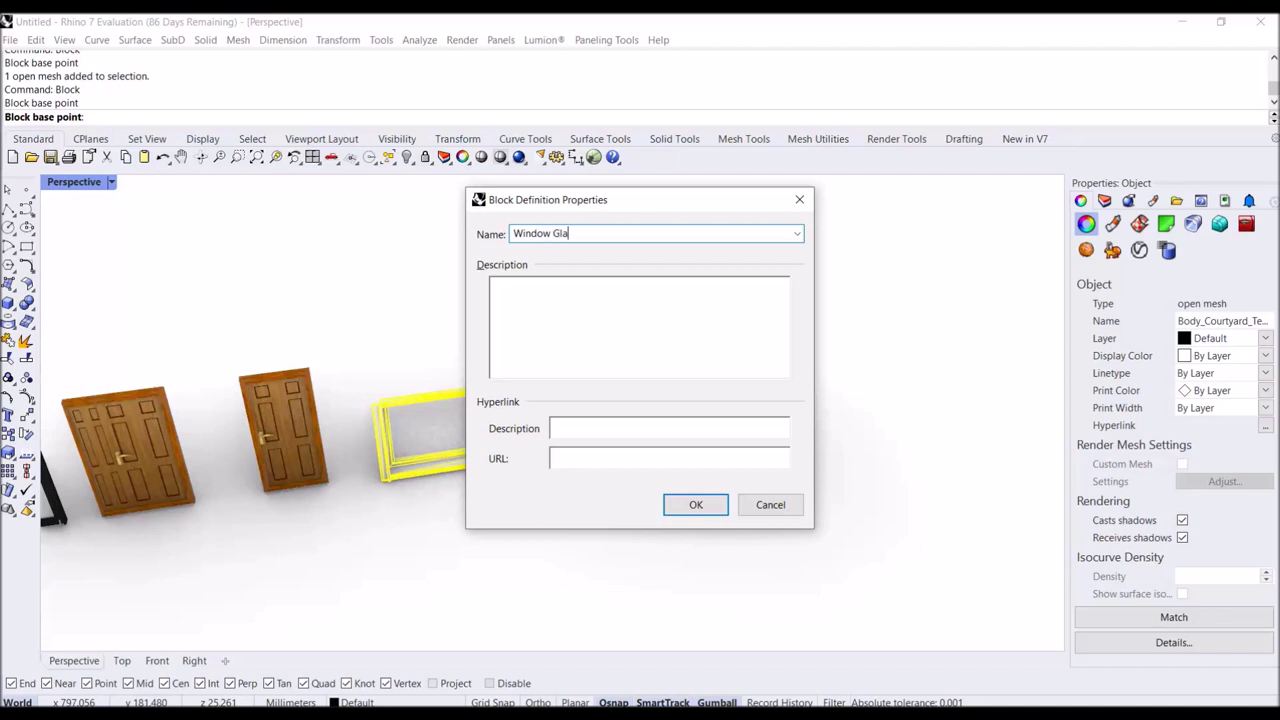
type("ss")
key("Return")
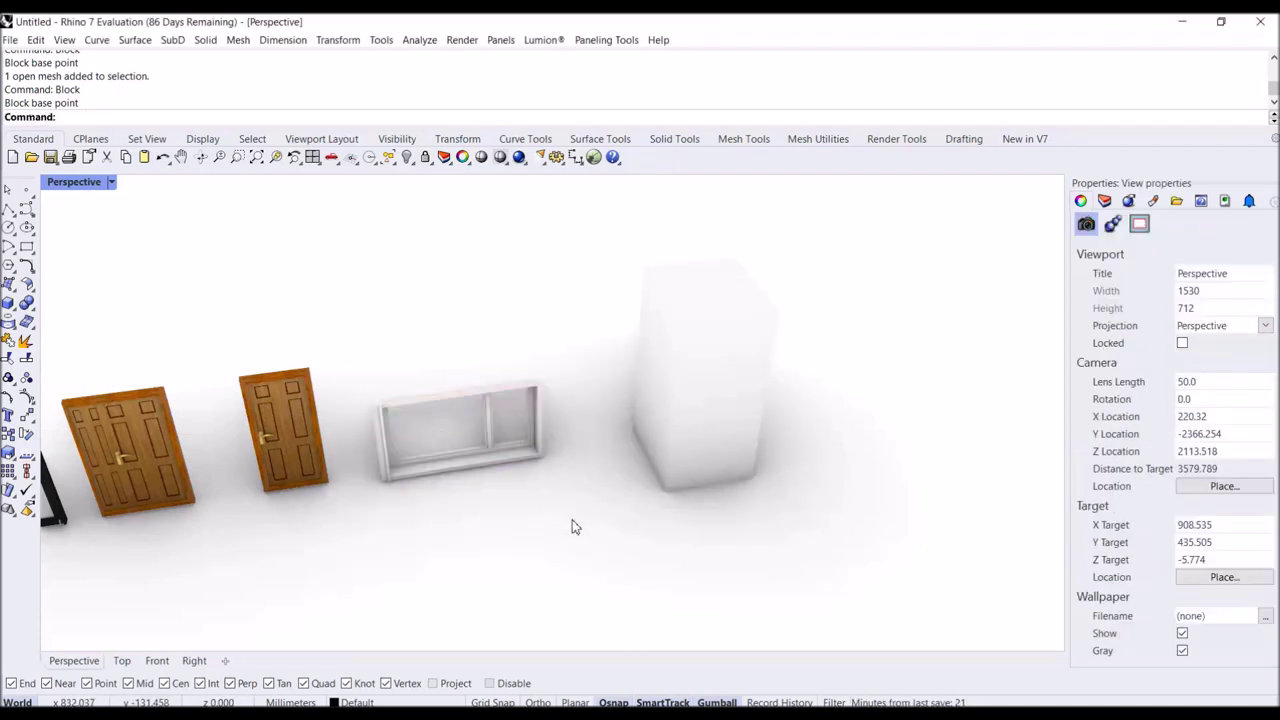
Examine the UnCategorized blocks with BlockManagementPlus, select box 02, and cancel without inserting a block.
type("Bloc")
key("Down")
key("Down")
key("Down")
key("Down")
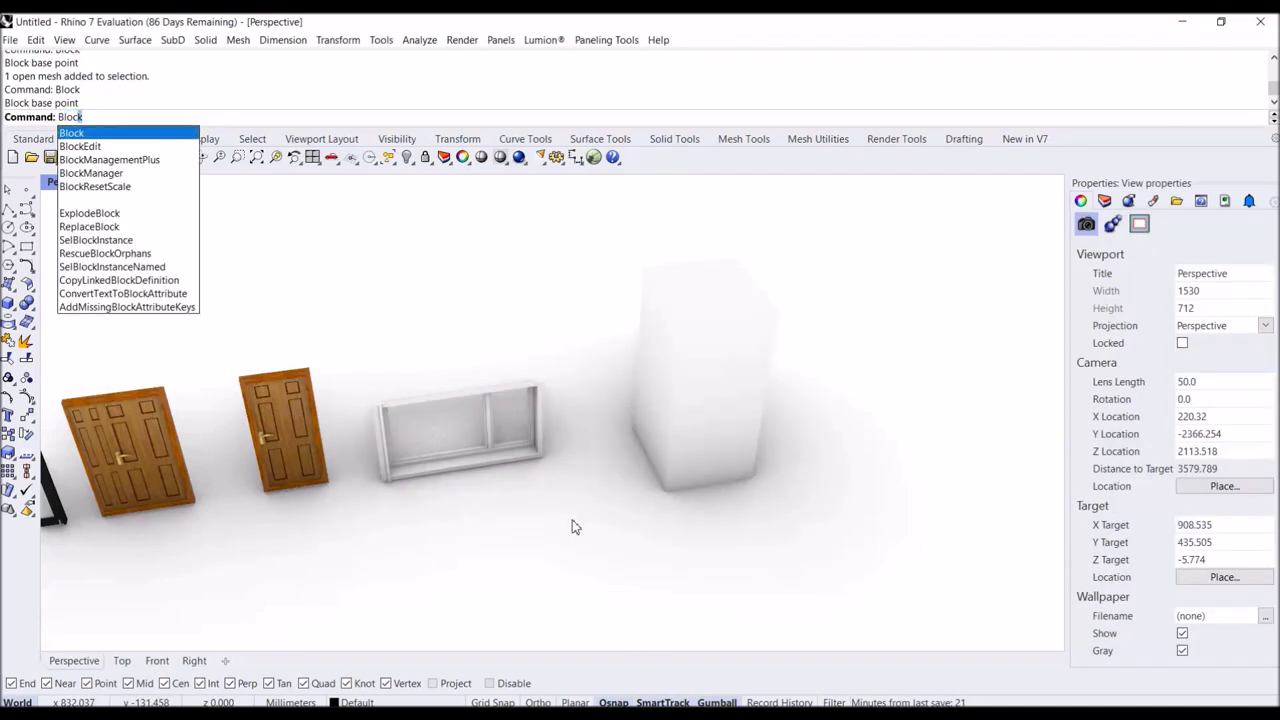
key("Up")
key("Return")
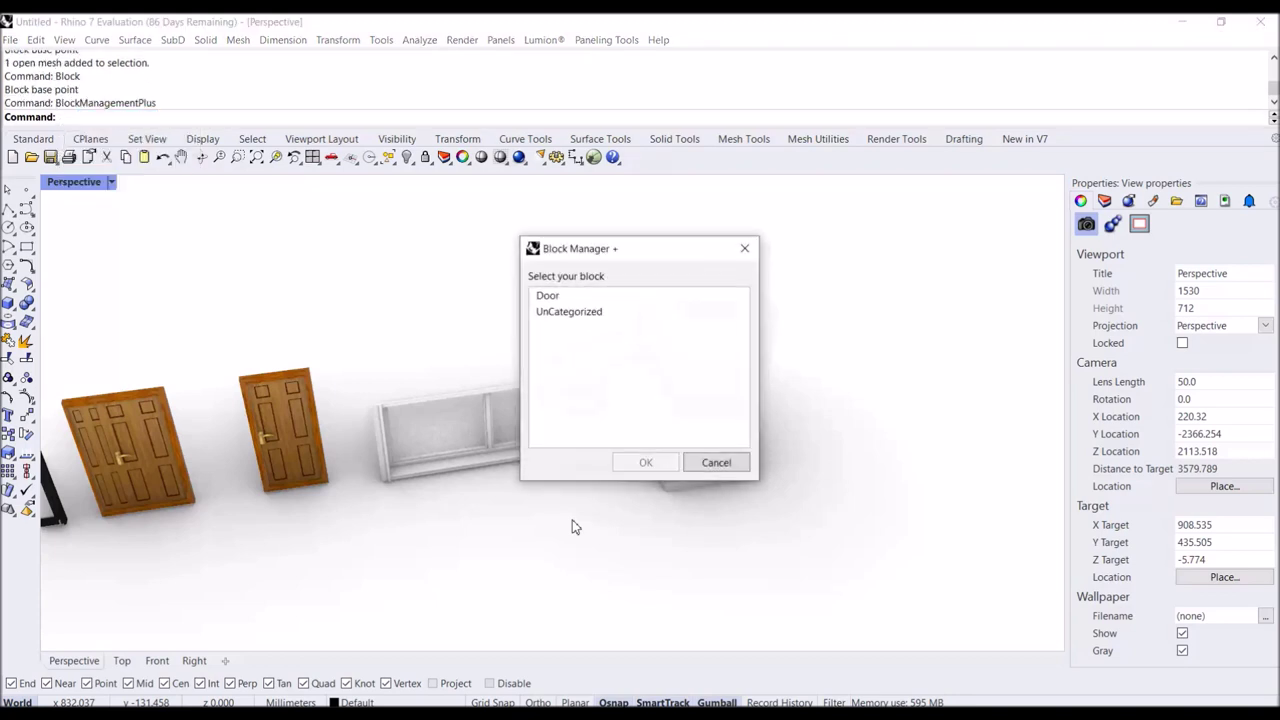
left_click(560, 314)
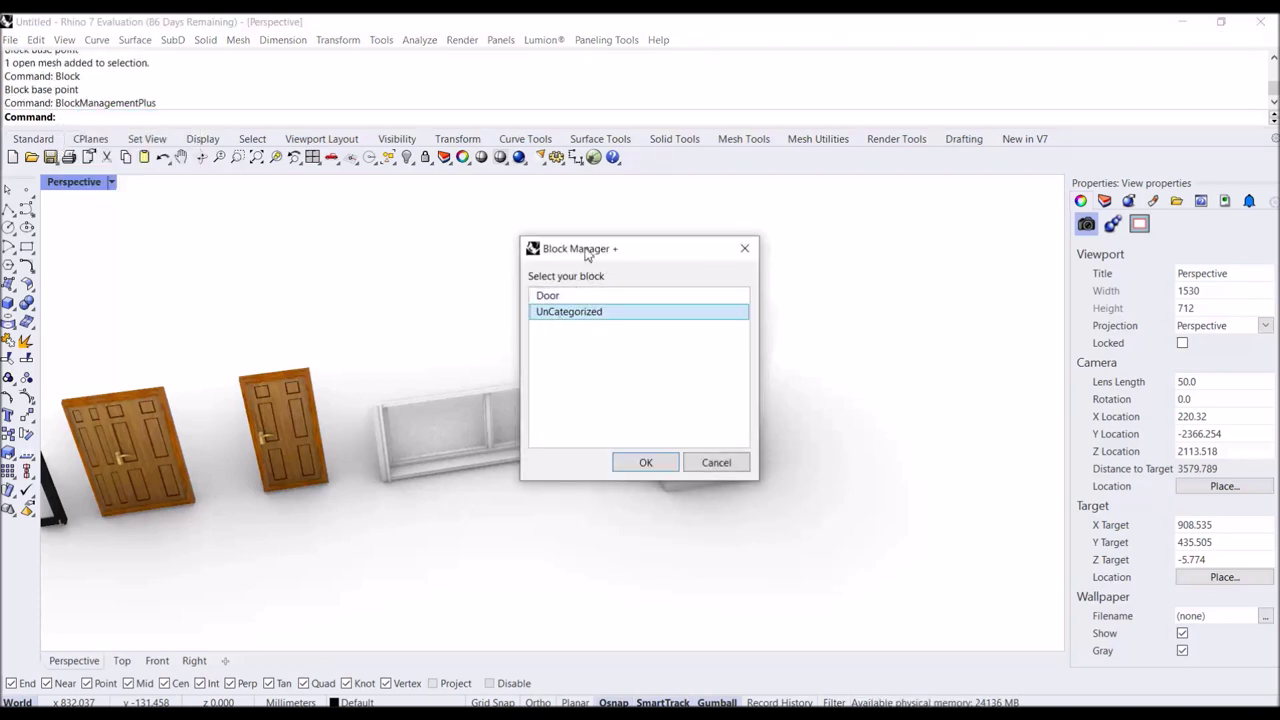
left_click_drag(586, 254, 391, 347)
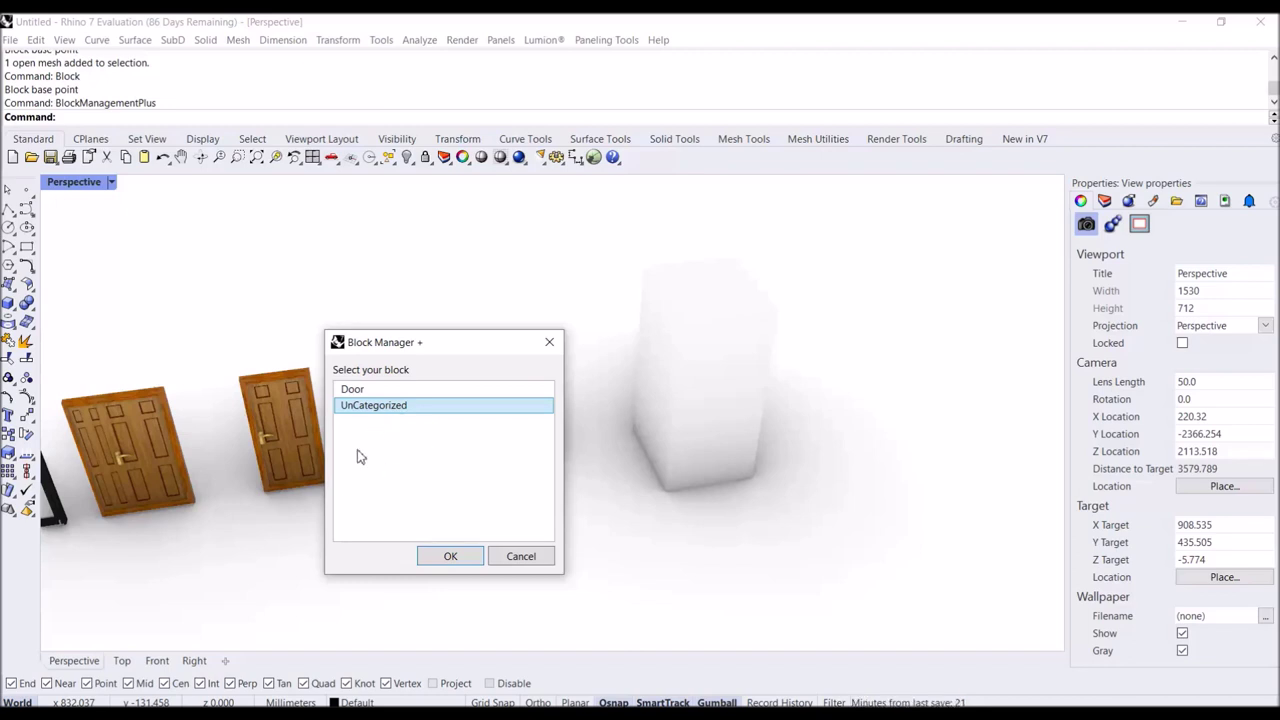
double_click(400, 408)
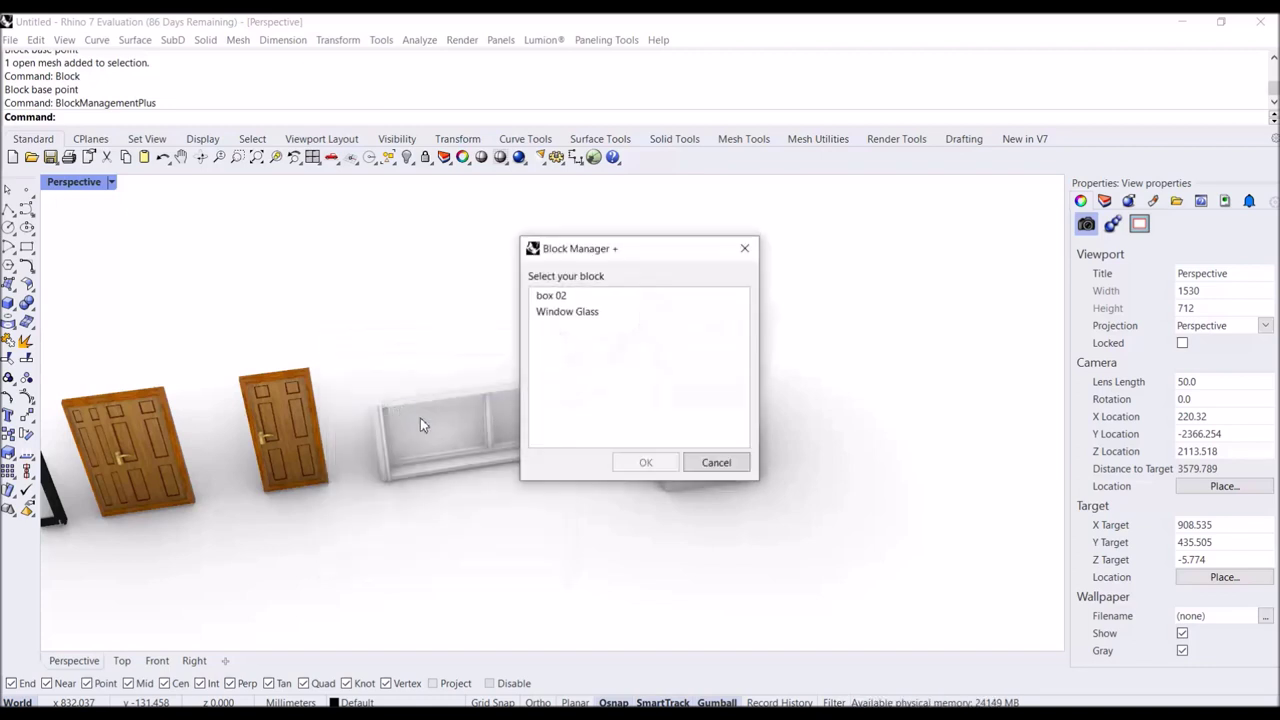
left_click(552, 296)
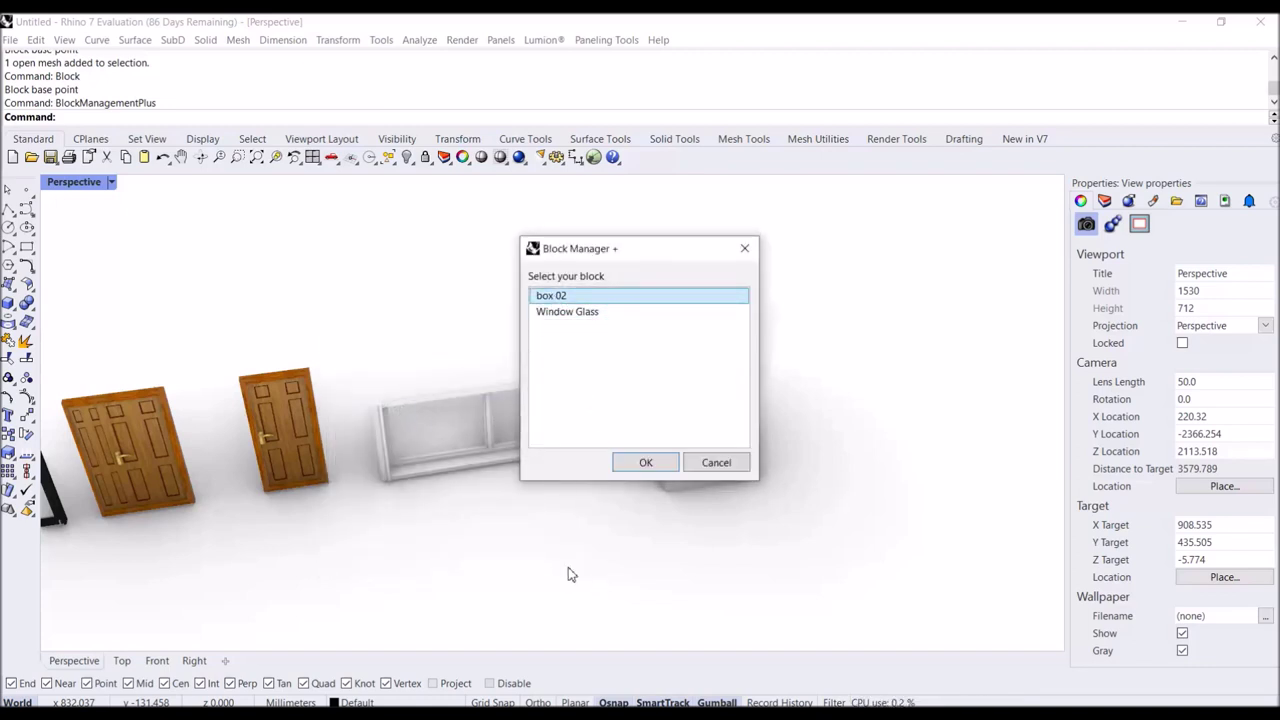
left_click(716, 463)
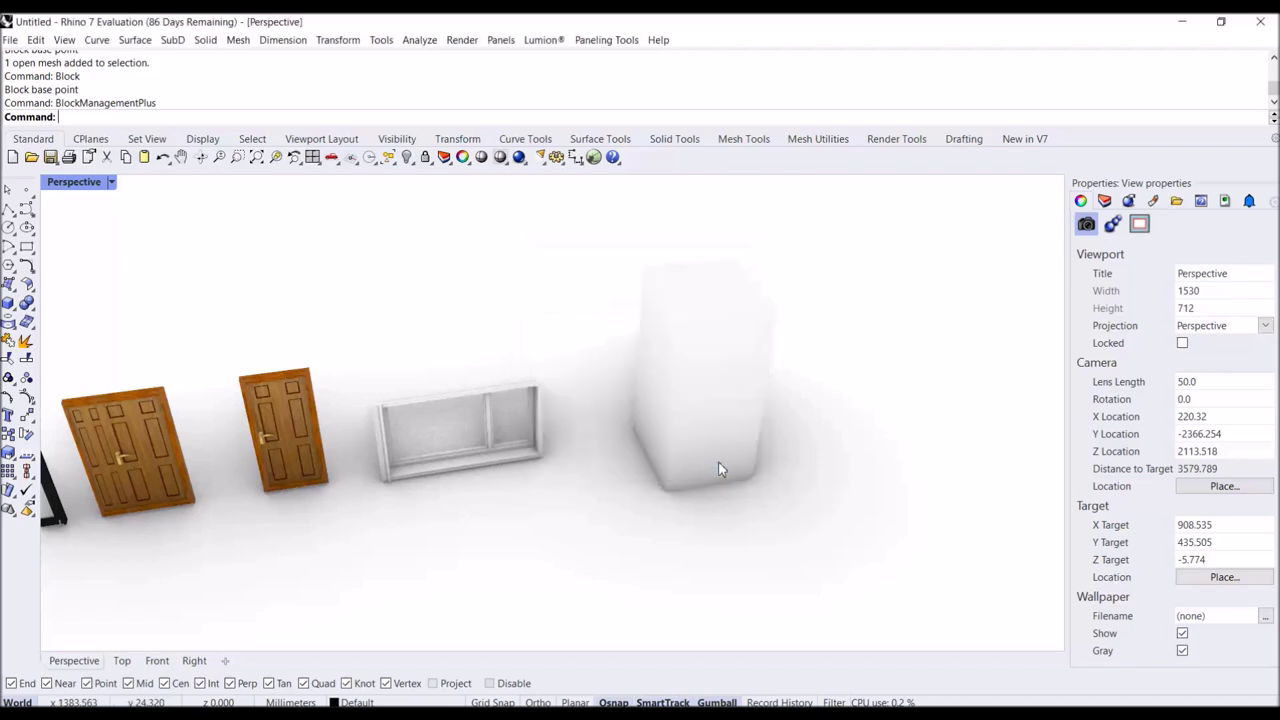
Browse the Door category's subcategories with BlockManagementPlus, and cancel without inserting a block.
type("Block")
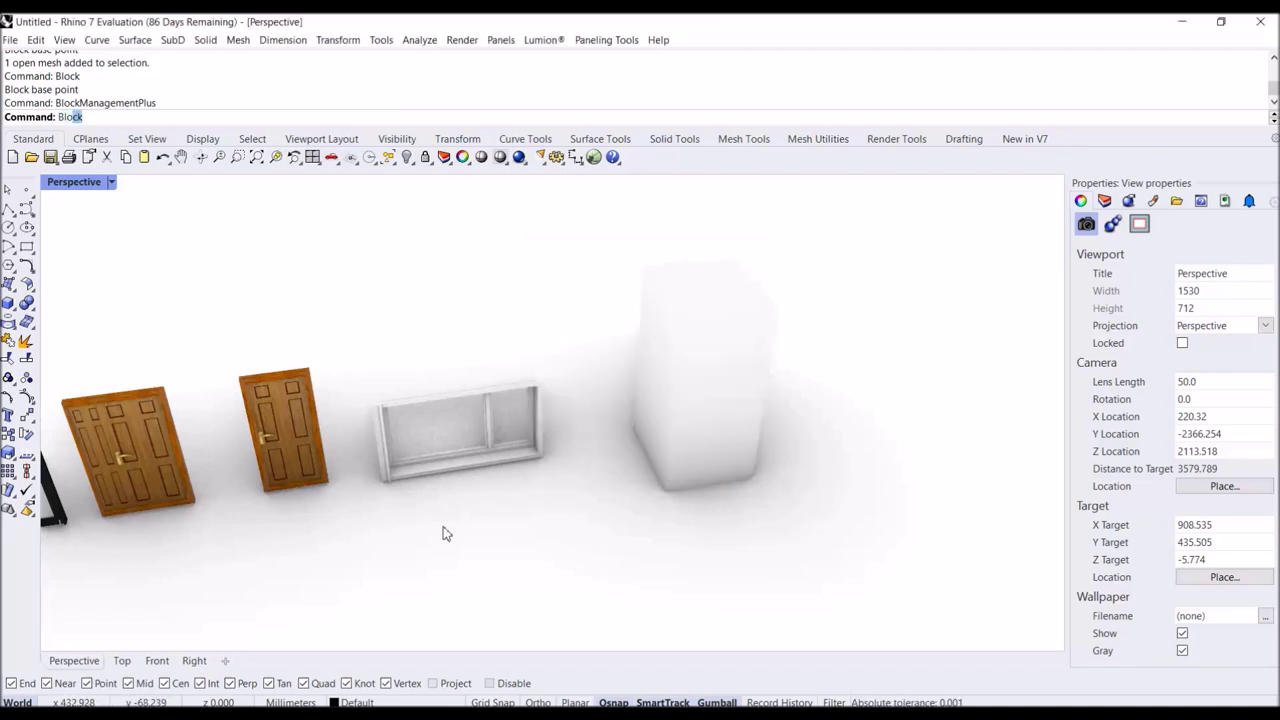
key("Down")
key("Down")
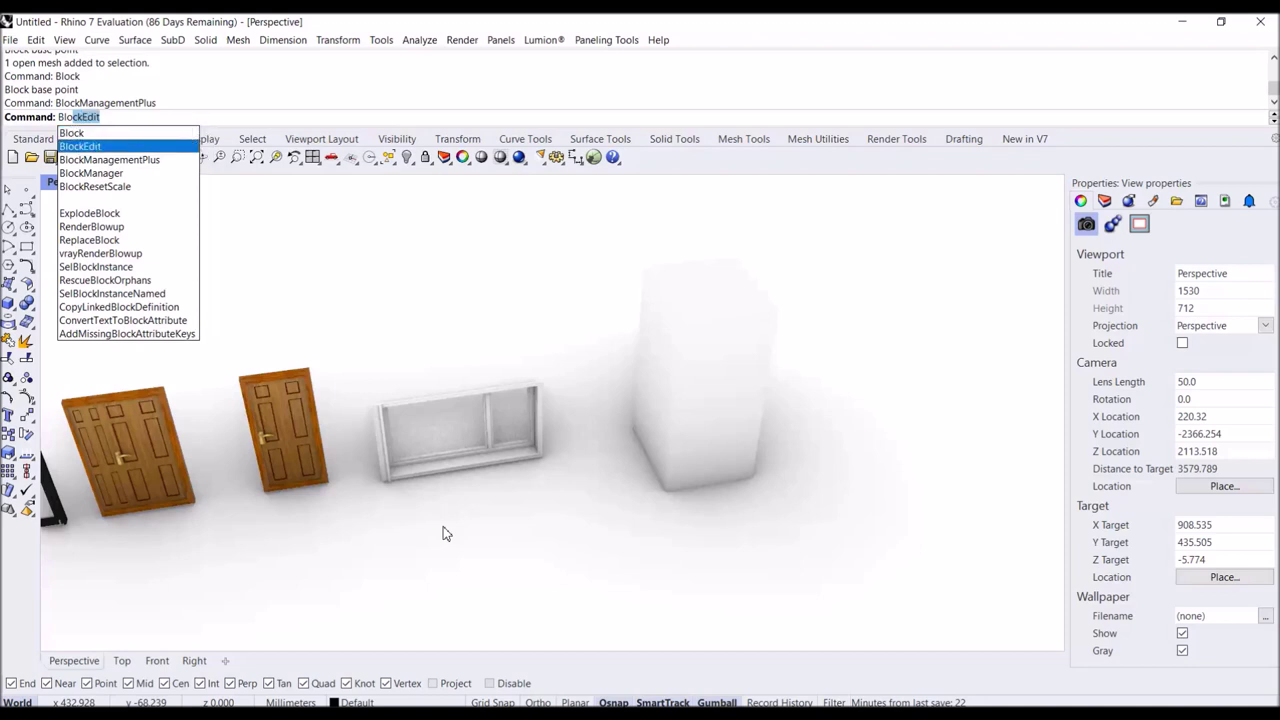
key("Return")
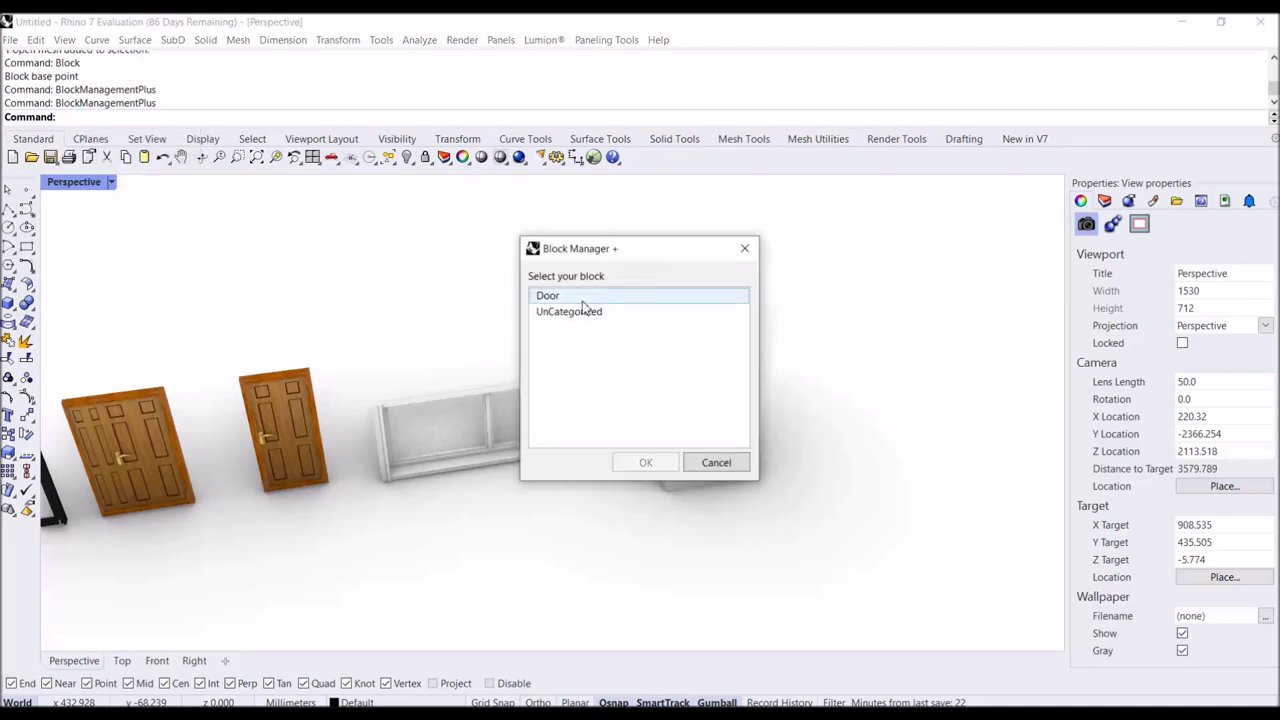
double_click(582, 300)
left_click(583, 296)
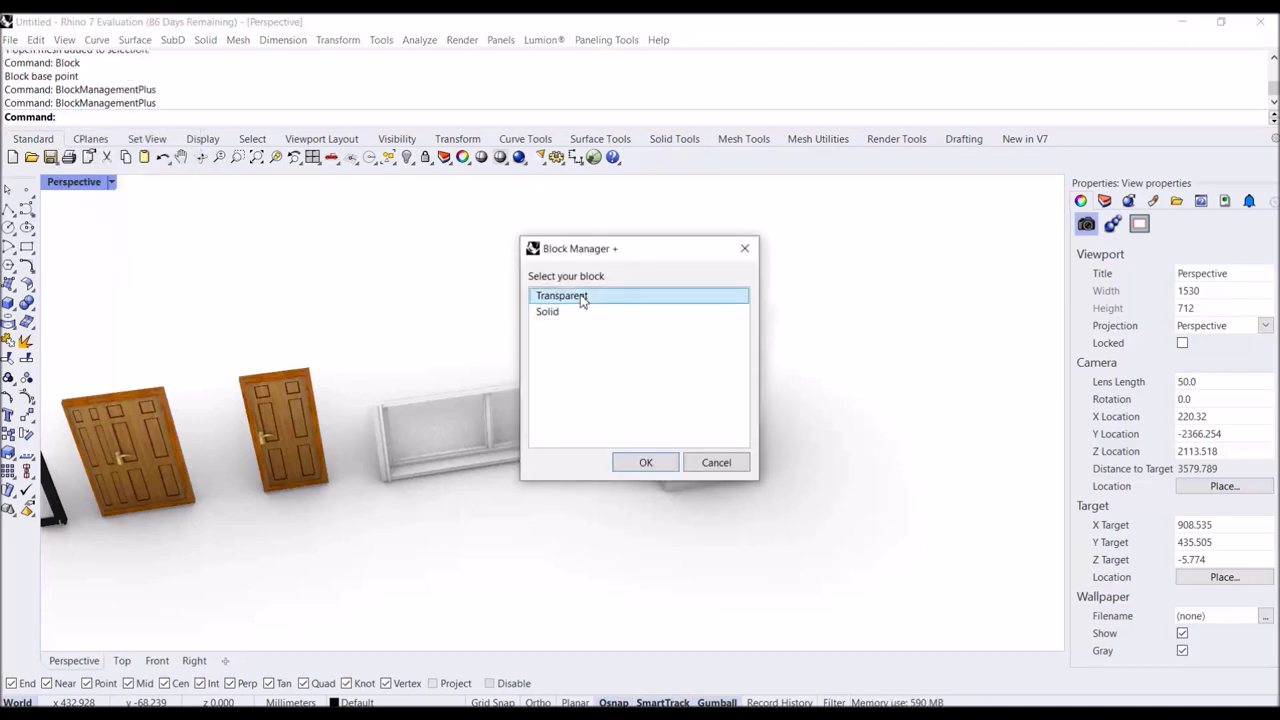
left_click(730, 460)
Rename the white window's block as "Window::Glass::Big window" through block editing.
double_click(503, 457)
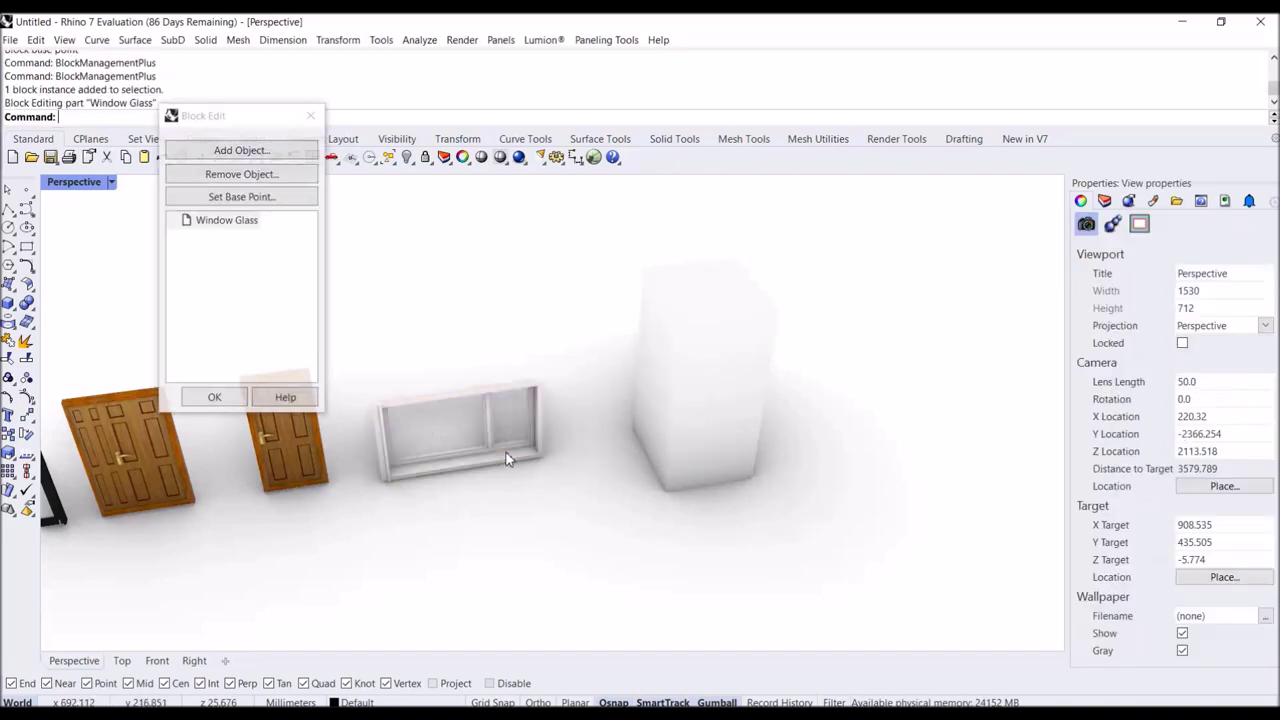
left_click(233, 221)
left_click(232, 221)
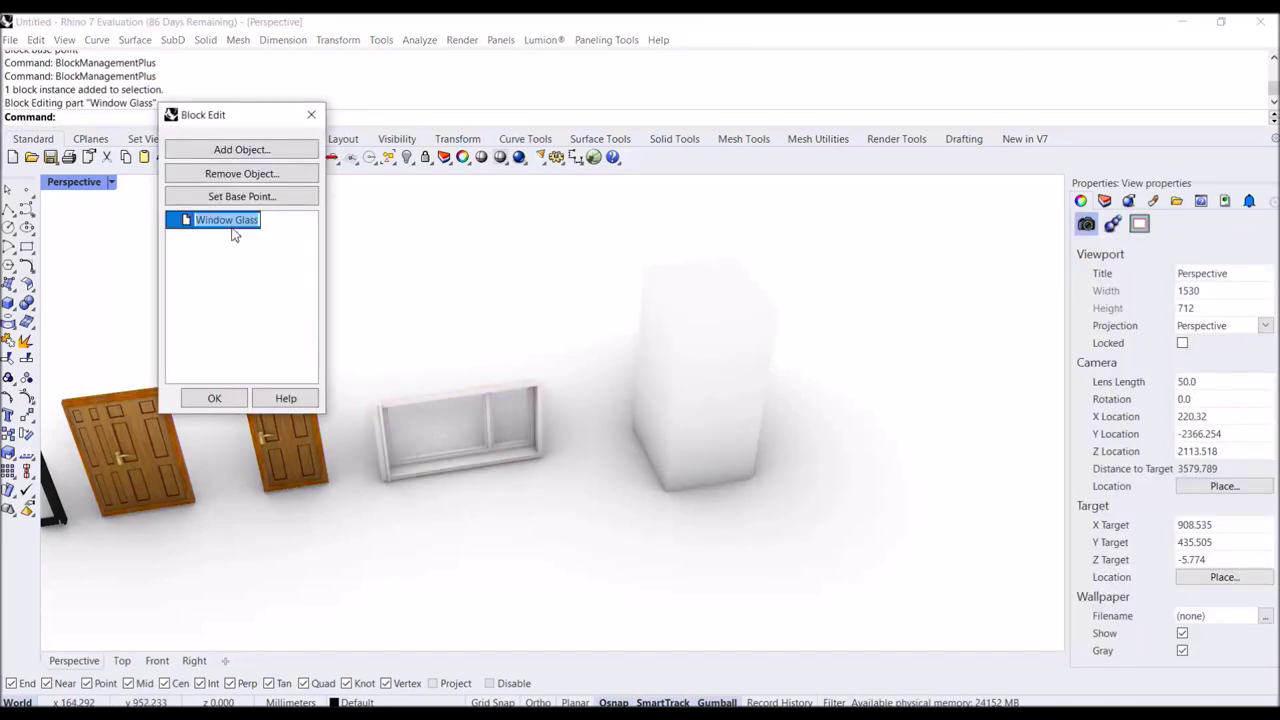
type("W")
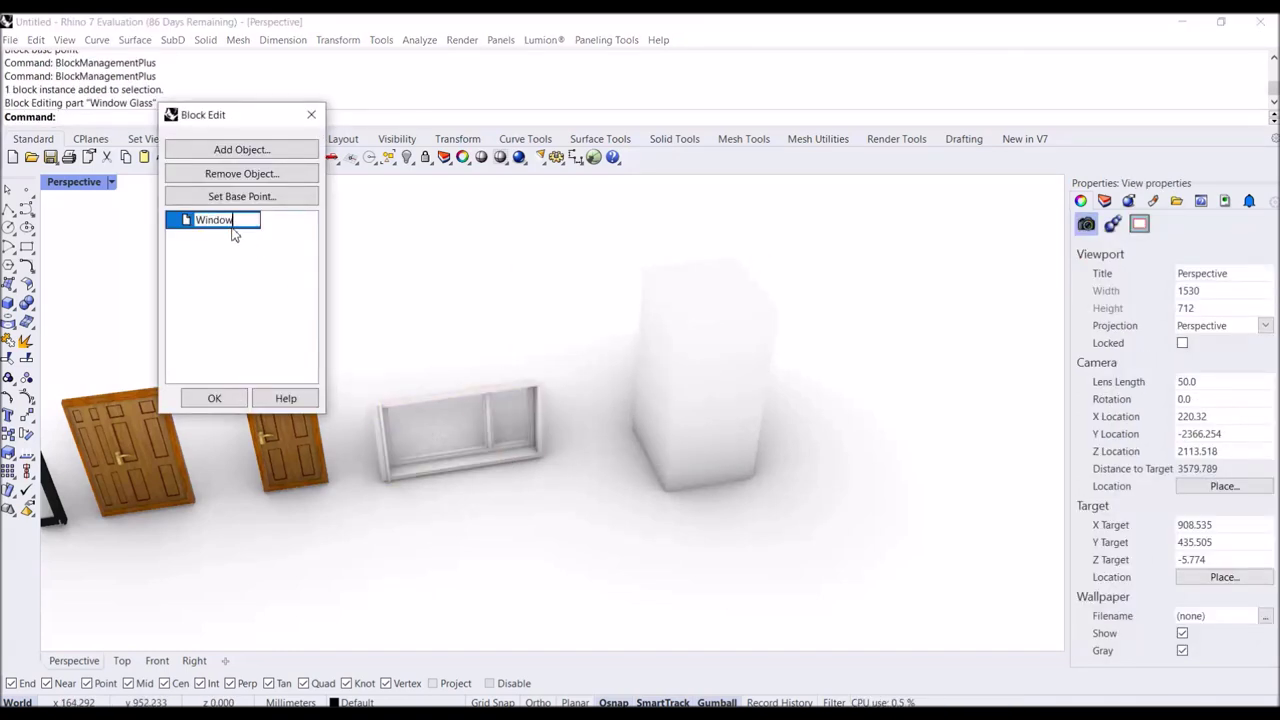
type("indow ")
type("Glass::Big windo")
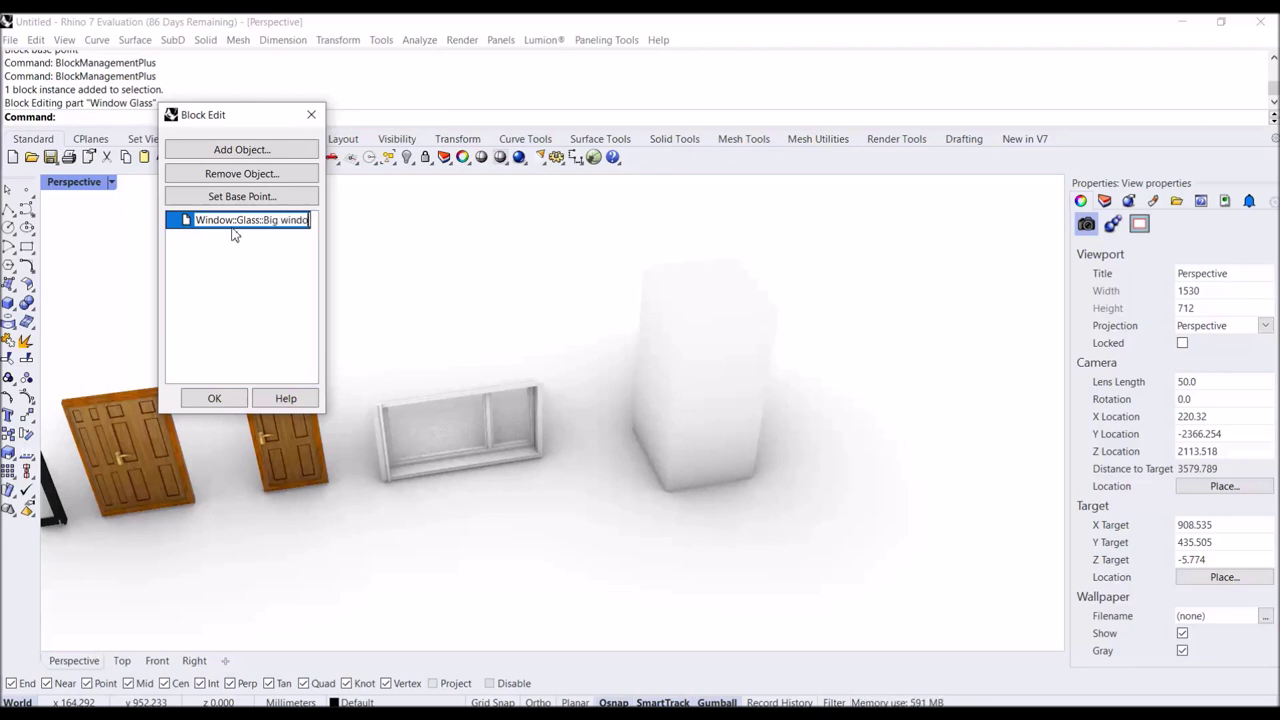
key("Return")
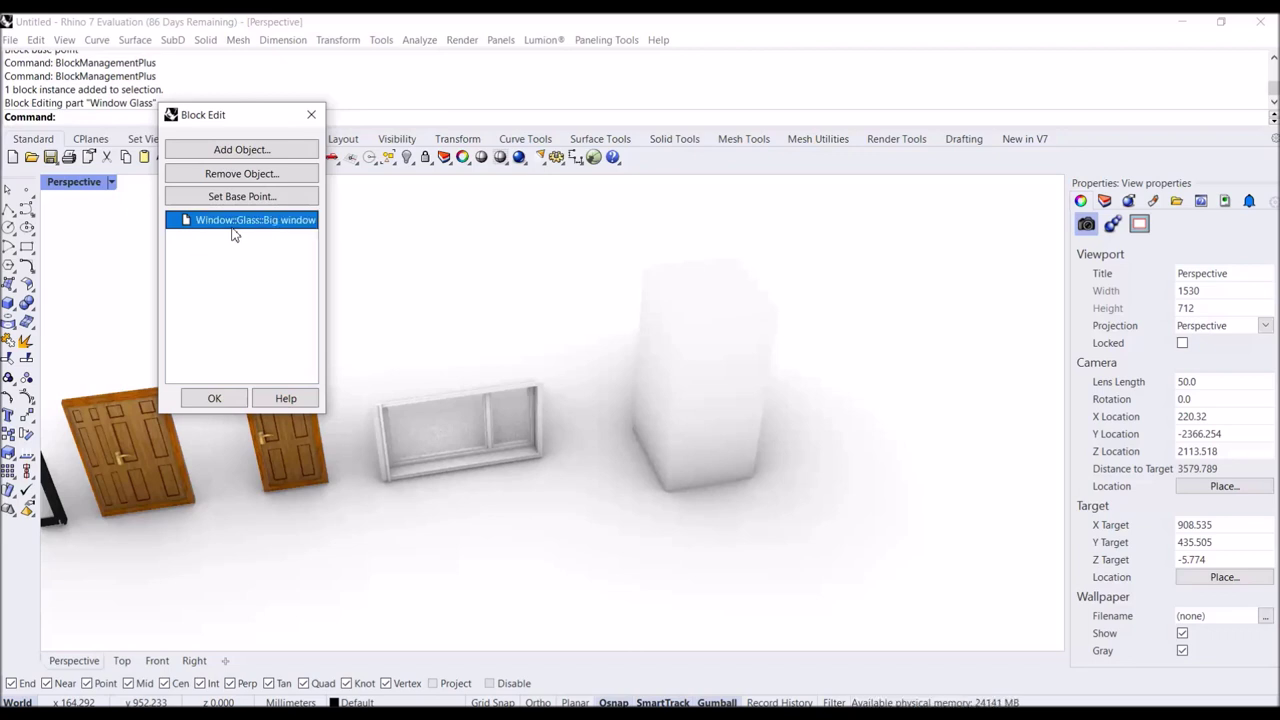
left_click(216, 400)
Check the updated categories with BlockManagementPlus, open UnCategorized to examine its blocks, and cancel without inserting.
type("Blo")
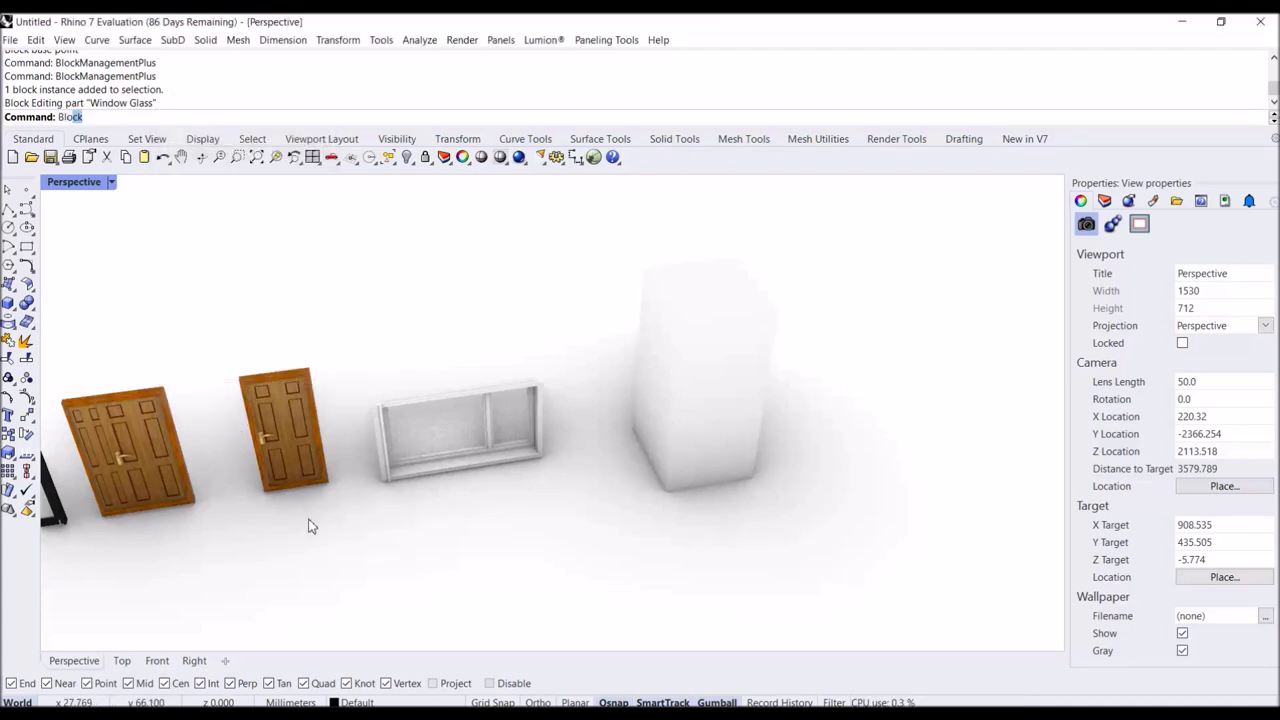
key("Down")
key("Down")
key("Return")
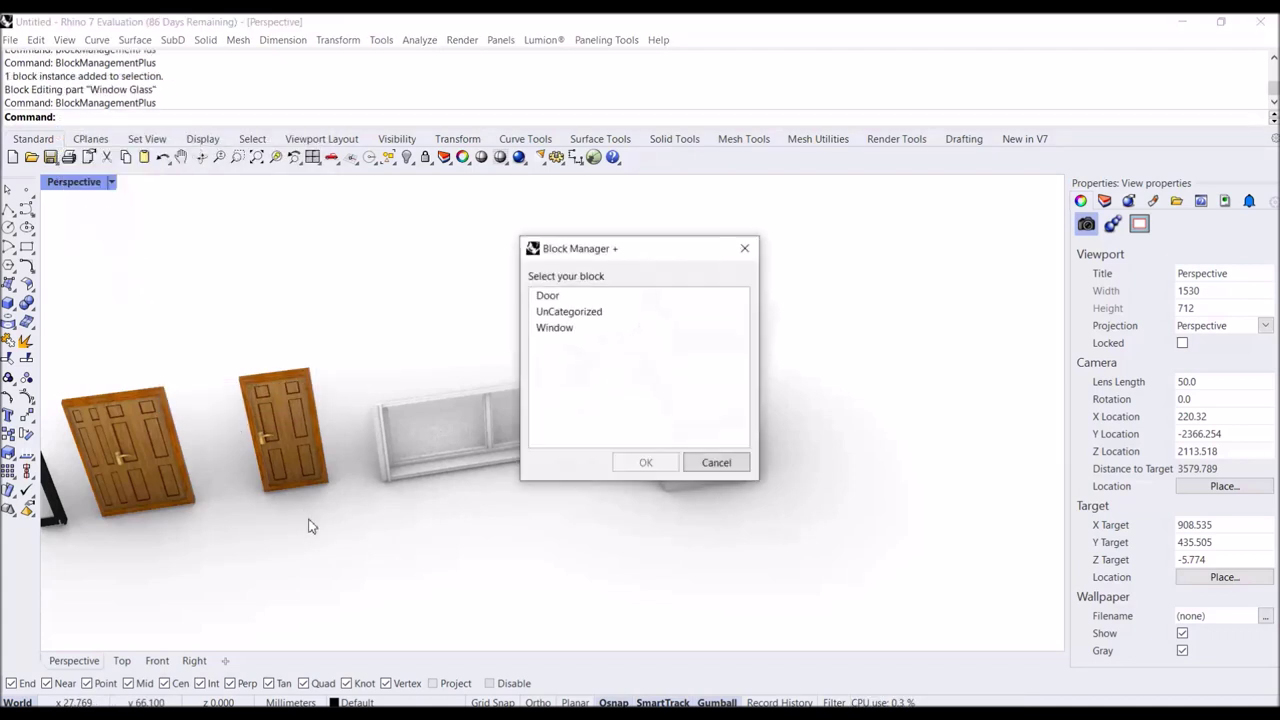
left_click(557, 332)
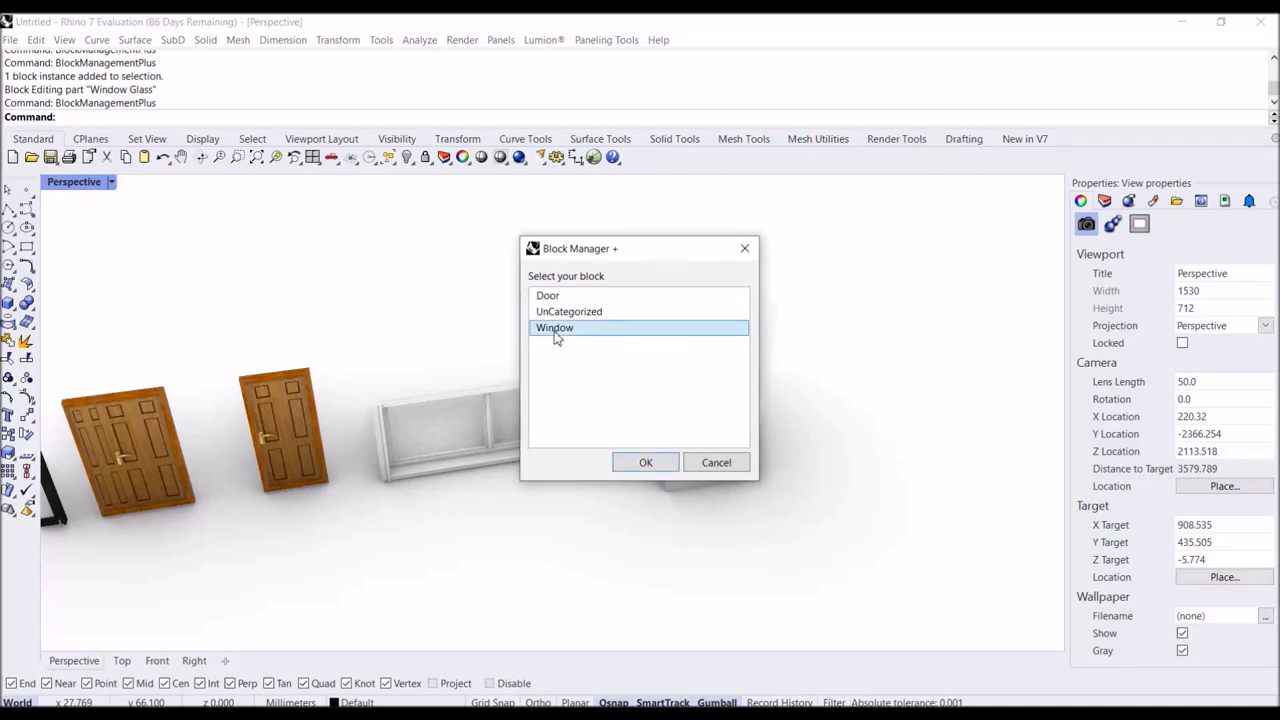
left_click(572, 314)
double_click(572, 314)
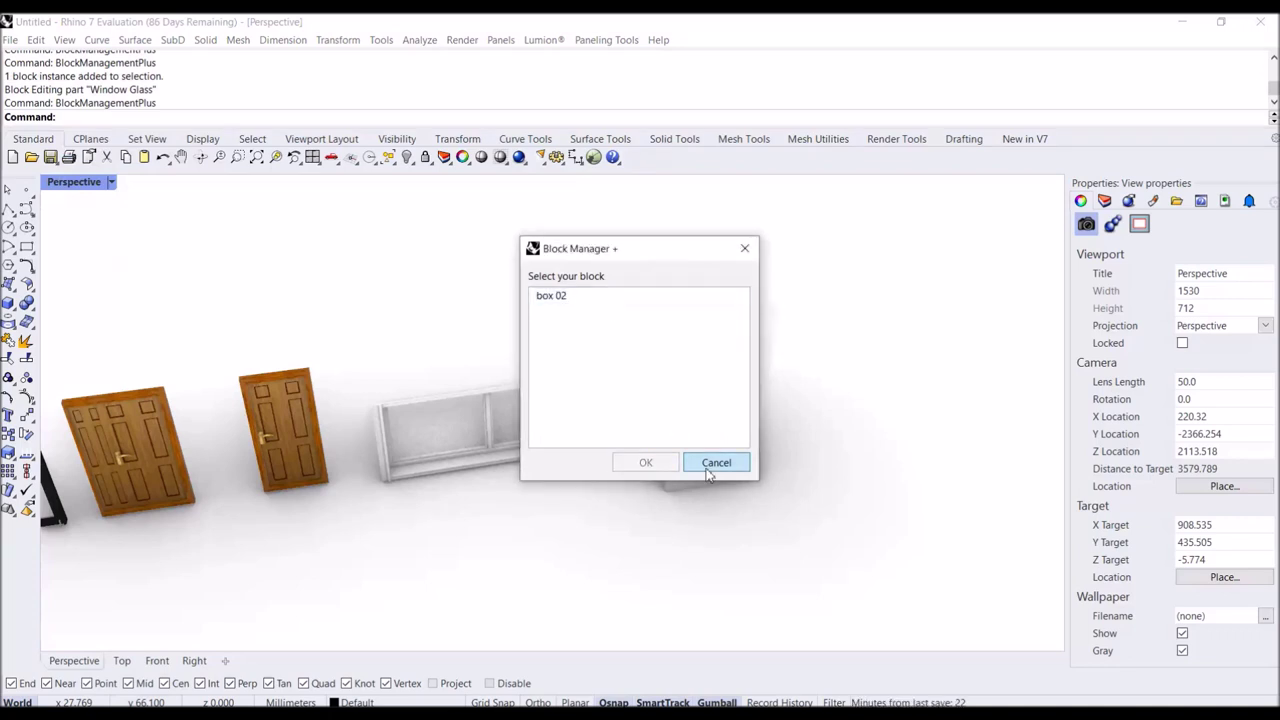
left_click(708, 474)
Insert the Big window block from the Window category's Glass subcategory with BlockManagementPlus, placing it in front of the tall white box.
key("Return")
left_click(557, 328)
left_click(578, 314)
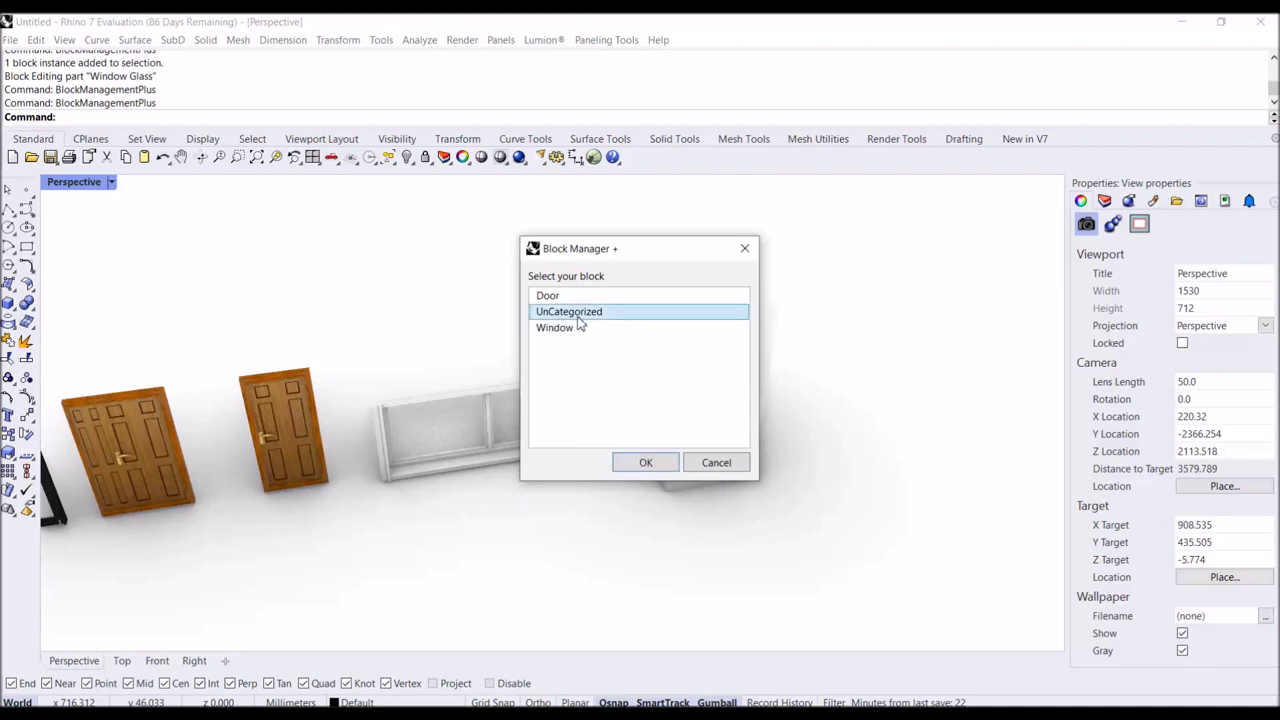
double_click(580, 327)
double_click(574, 297)
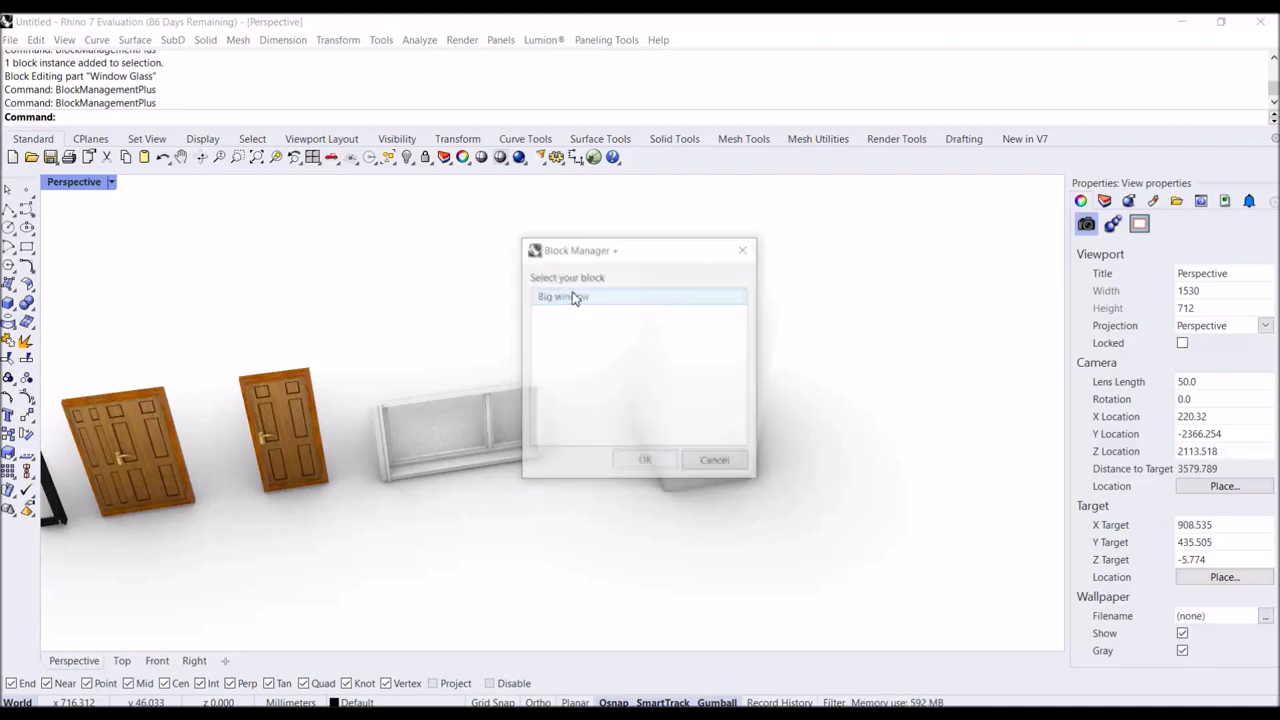
left_click(792, 570)
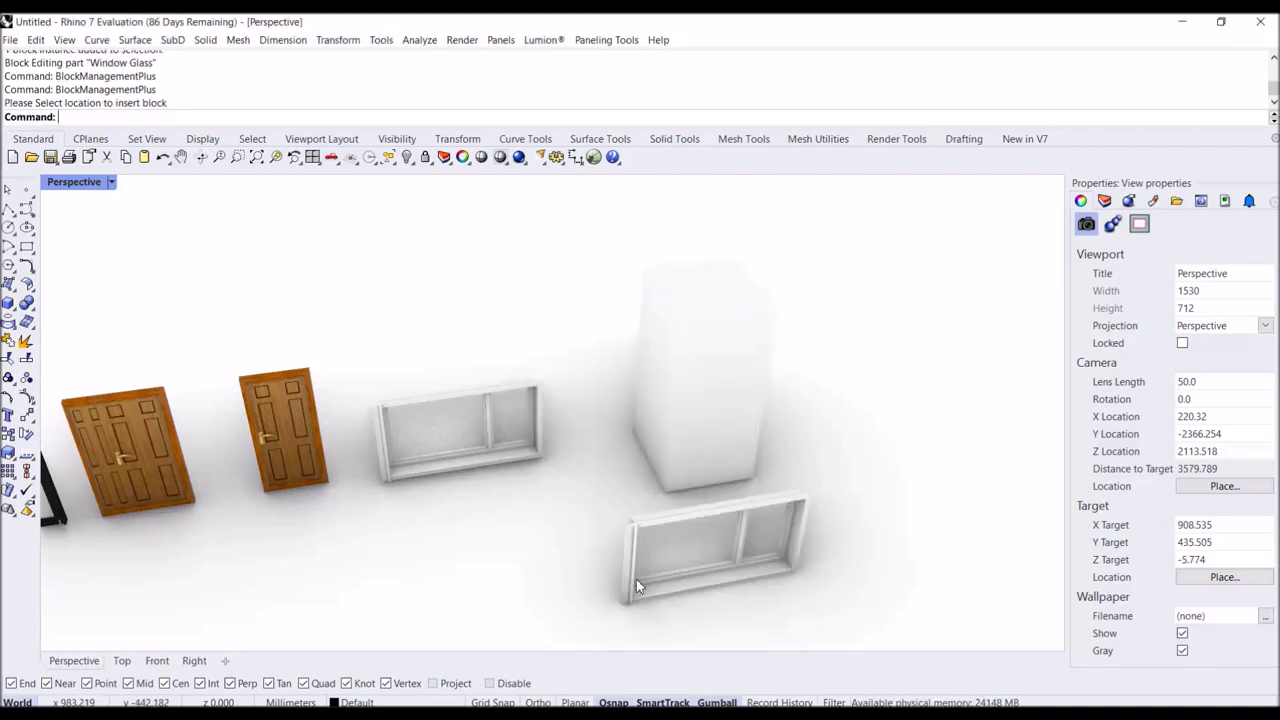
scroll(600, 586, "down", 5)
right_click_drag(490, 616, 594, 528)
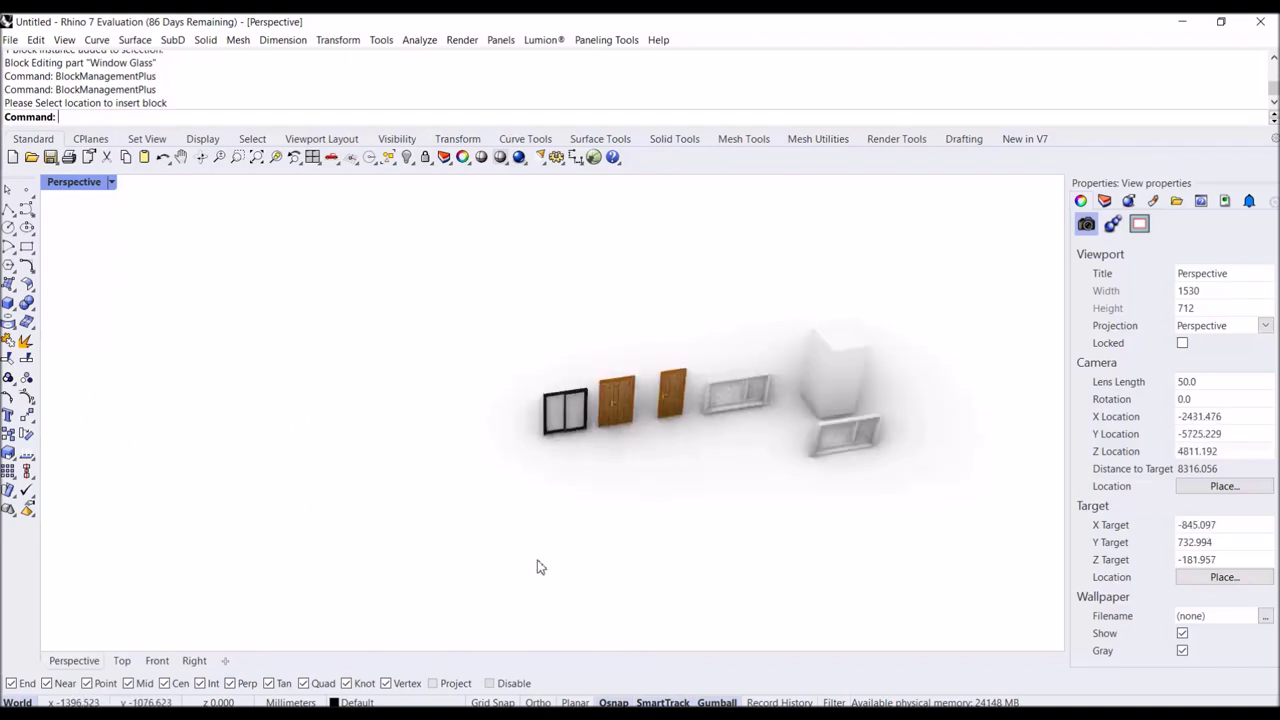